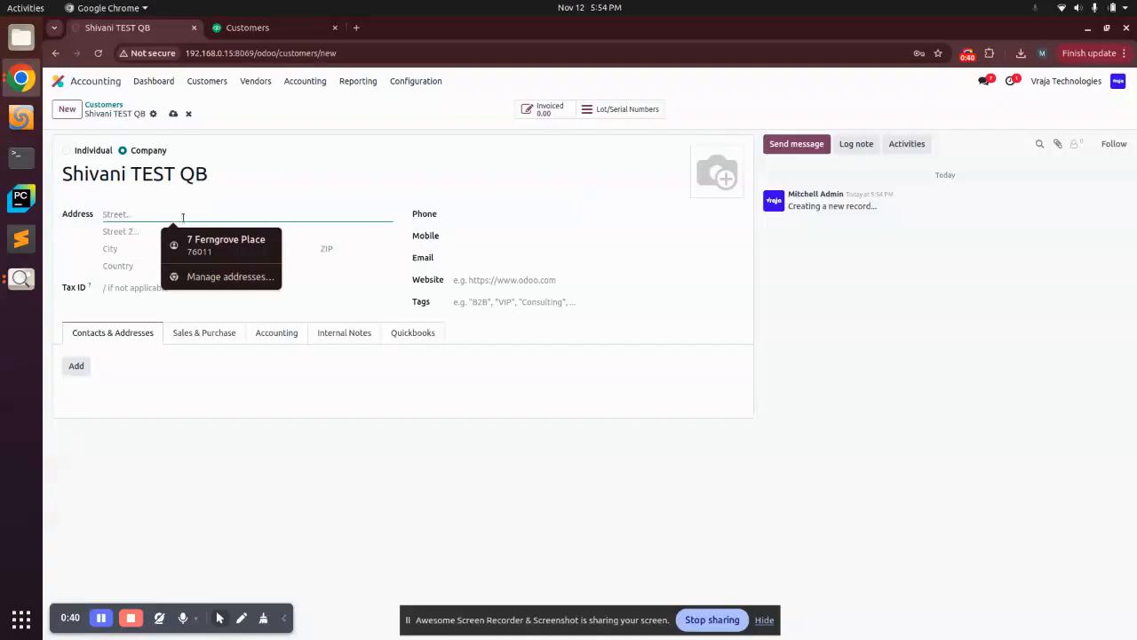
# - Fill the new customer's address and phone from the saved autofill entry and enter the customer's e-mail address
pyautogui.click(213, 245)
pyautogui.click(463, 258)
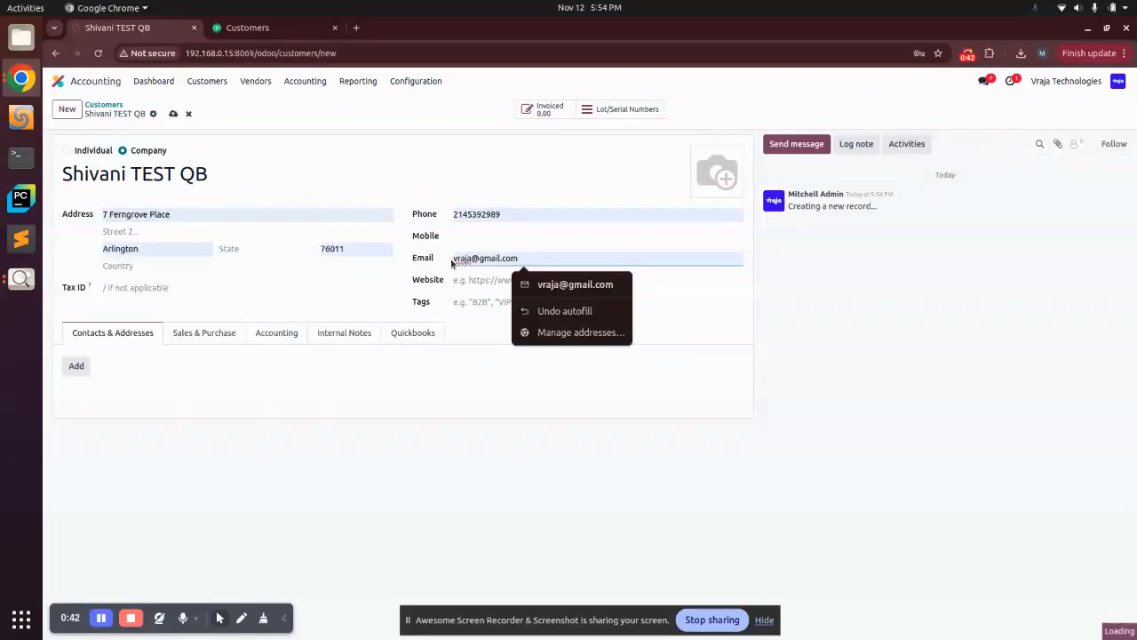
pyautogui.write('shivani')
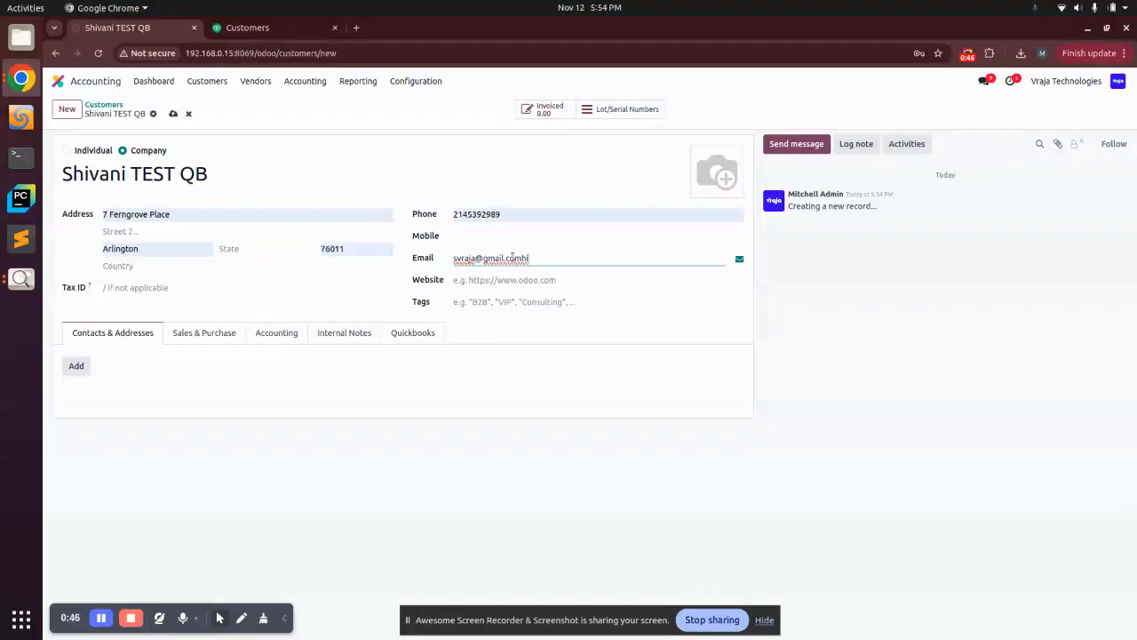
pyautogui.tripleClick(512, 257)
pyautogui.write('shivani')
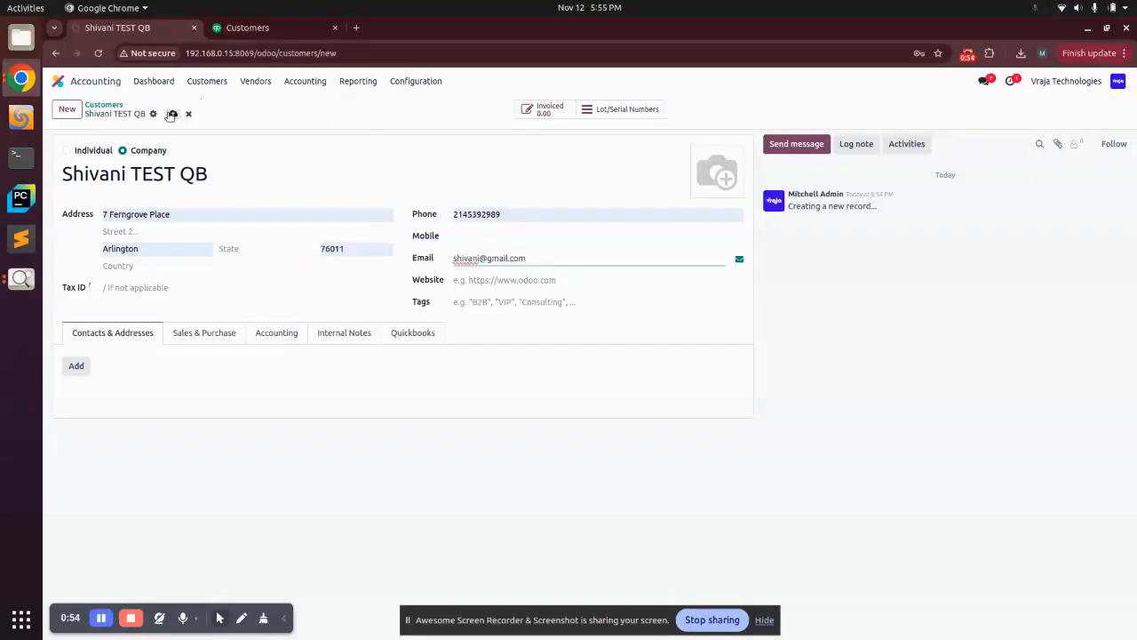
# - Save the customer and export it with Export Customers / Vendors to QuickBooks
pyautogui.click(172, 114)
pyautogui.click(153, 113)
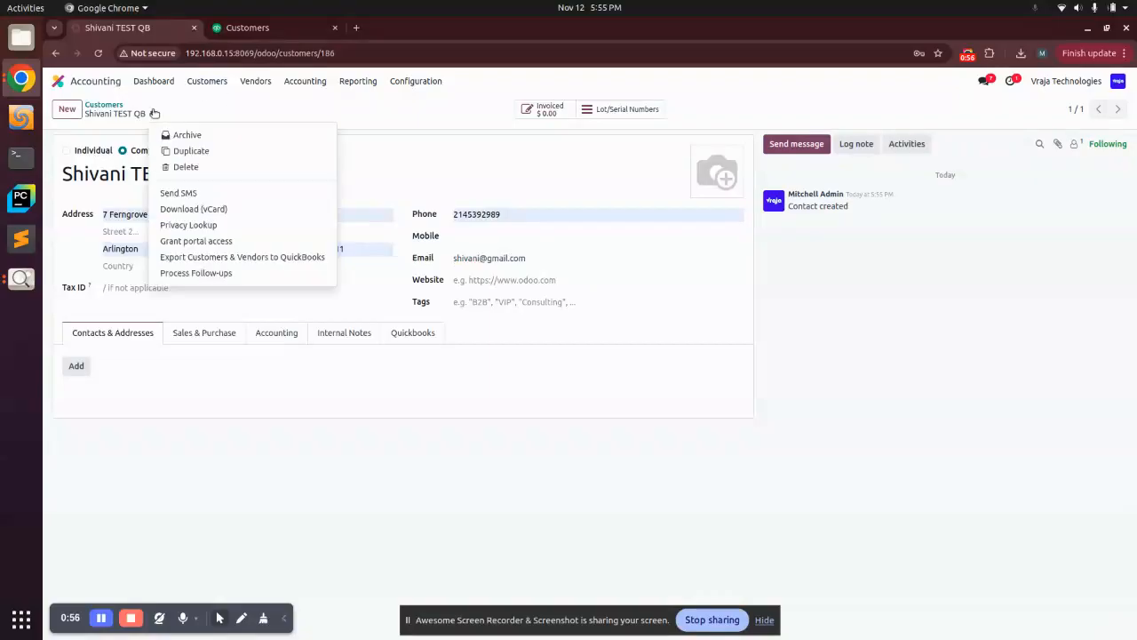
pyautogui.click(238, 256)
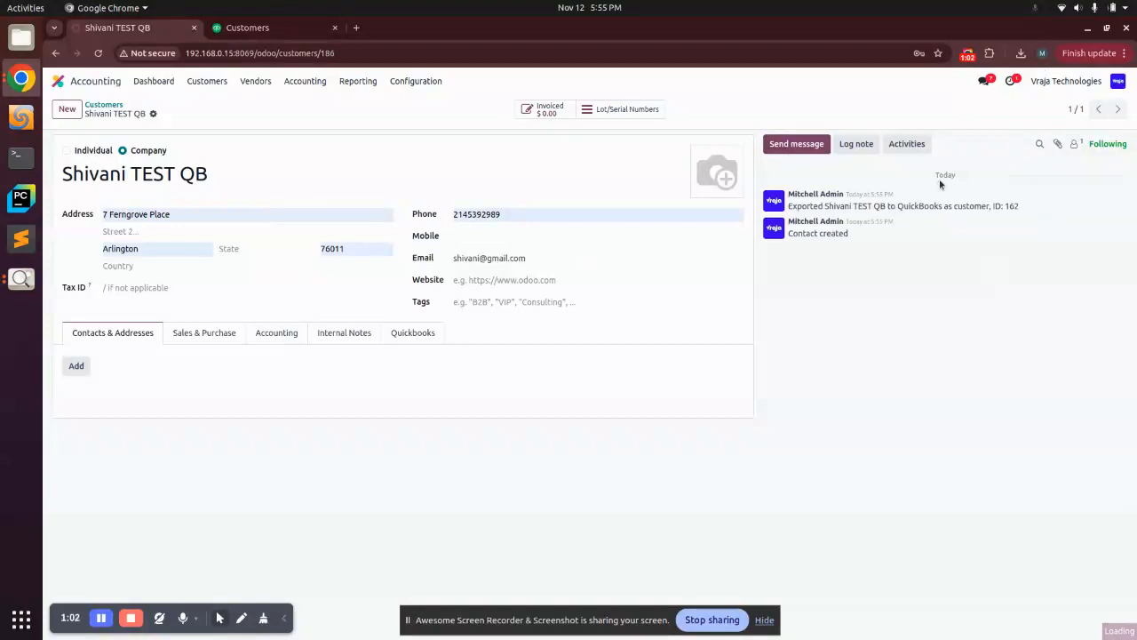
# - Inspect the export message in the chatter and the customer's QuickBooks tab
pyautogui.tripleClick(993, 206)
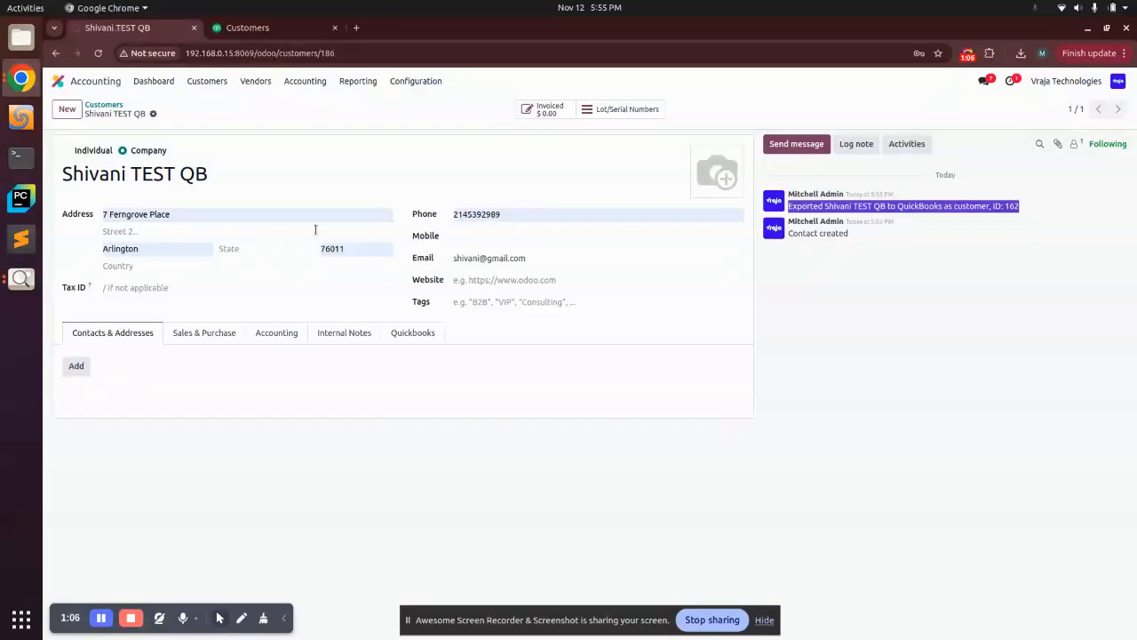
pyautogui.click(419, 334)
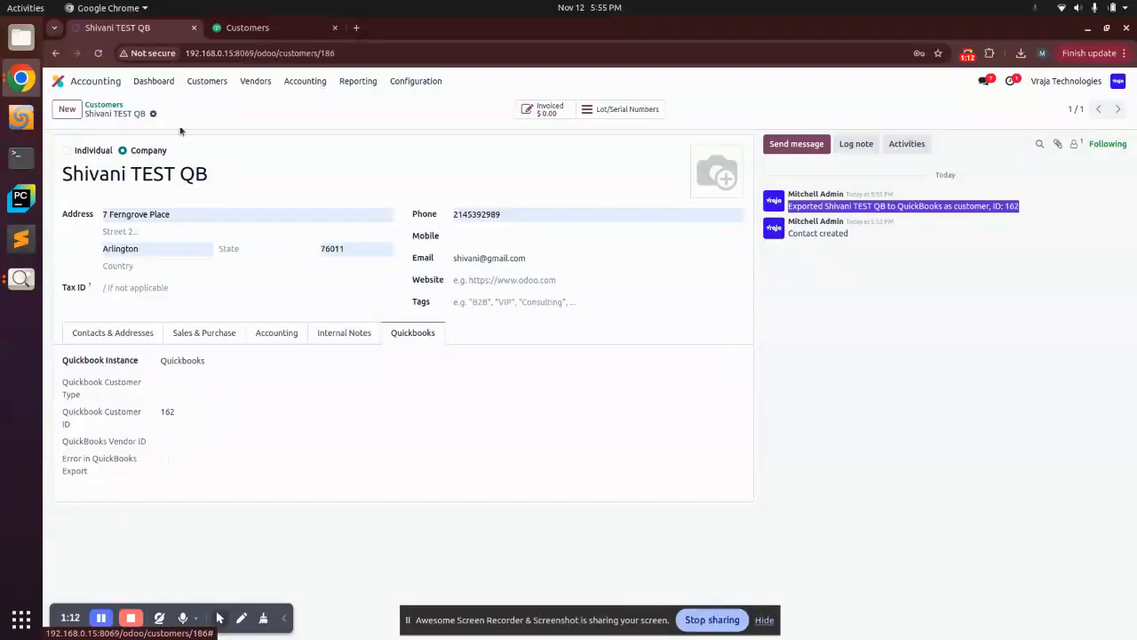
# - Switch to QuickBooks Online, reload the customer list and open the exported Shivani TEST QB customer
pyautogui.click(270, 36)
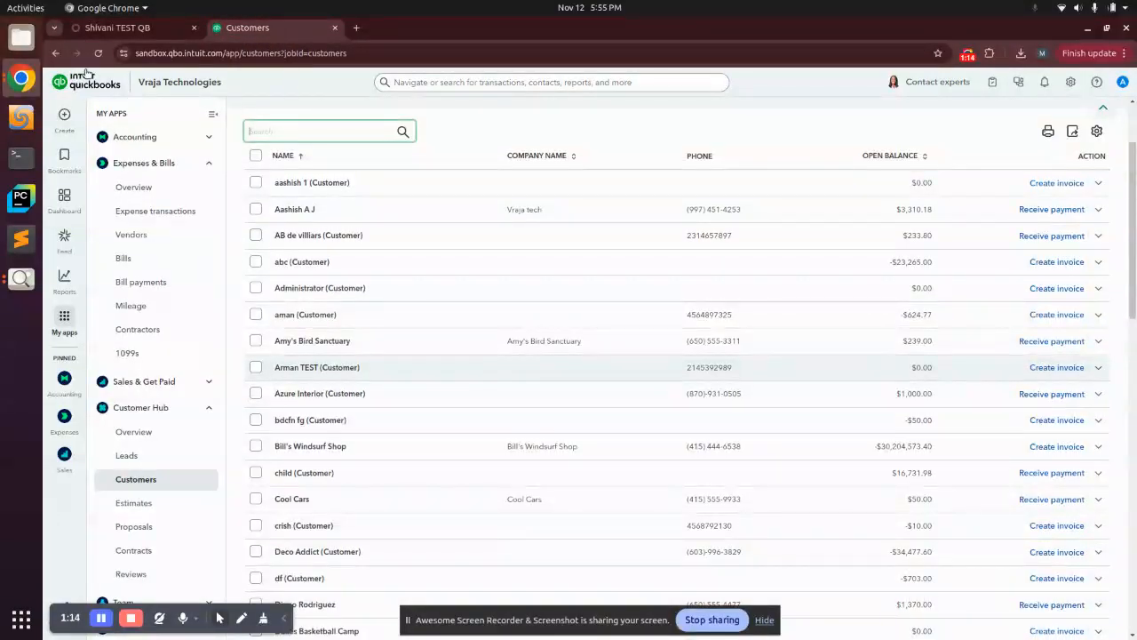
pyautogui.click(97, 52)
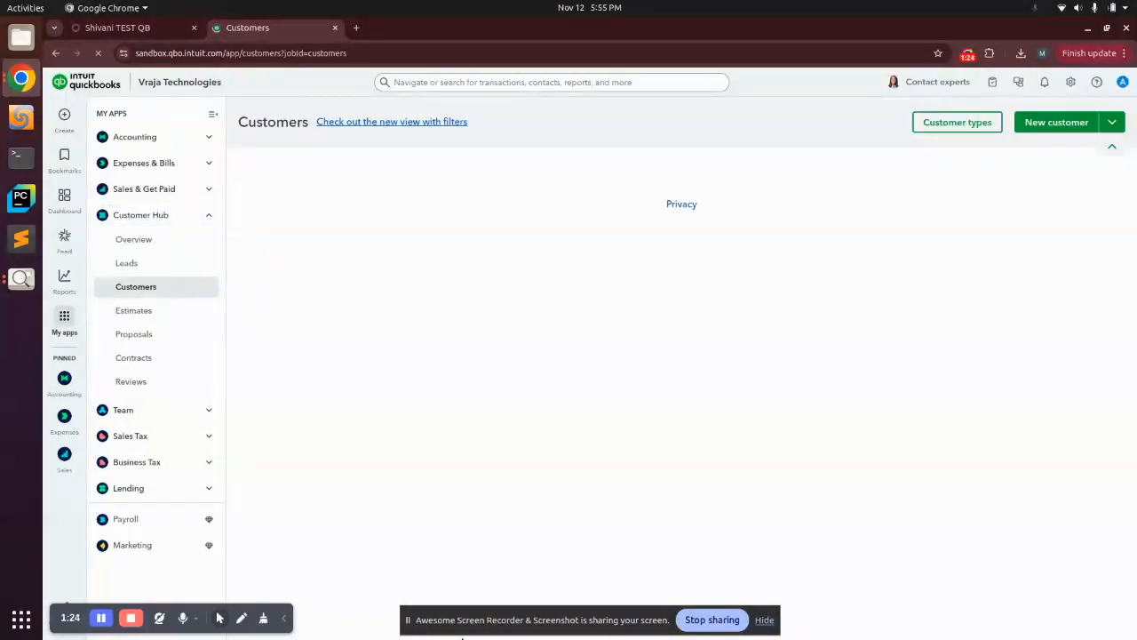
pyautogui.scroll(-6, 418, 370)
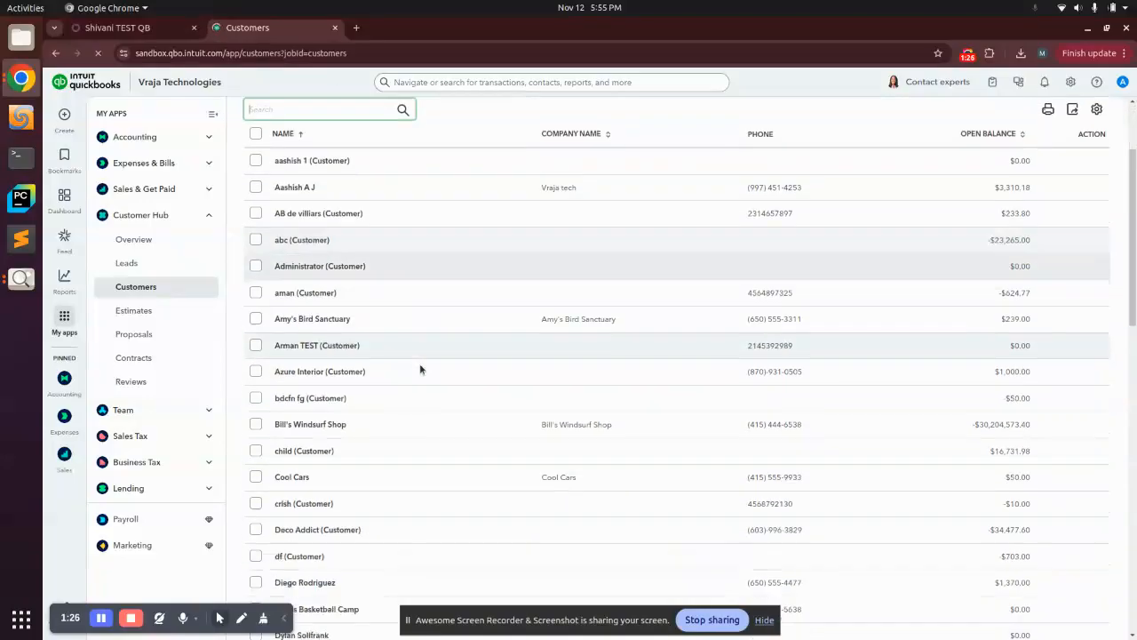
pyautogui.scroll(-8, 419, 370)
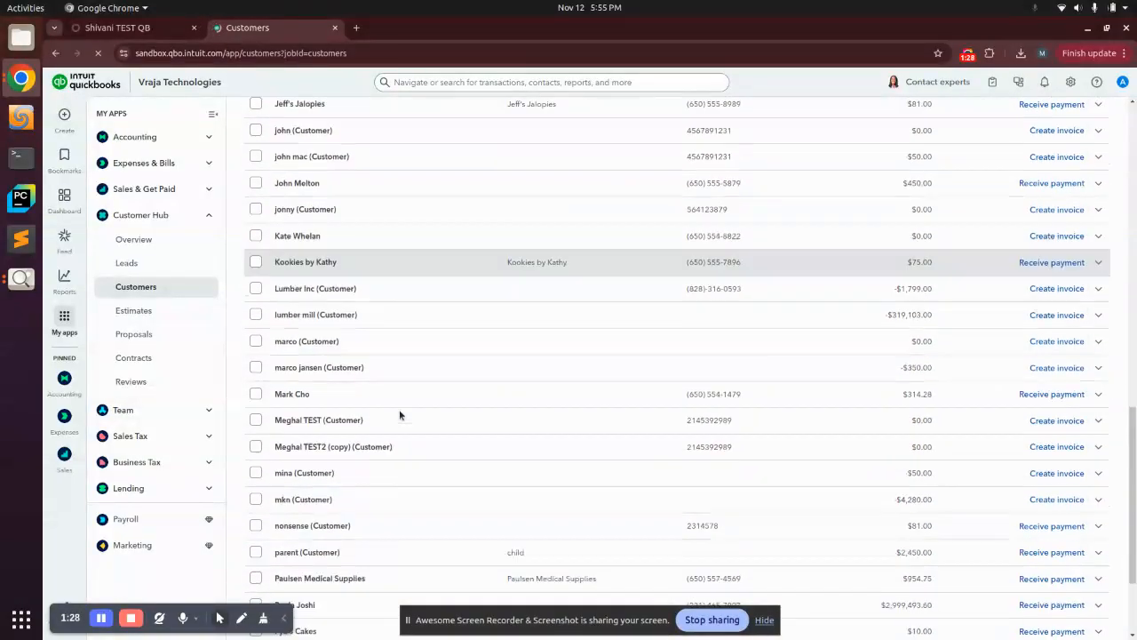
pyautogui.click(1050, 548)
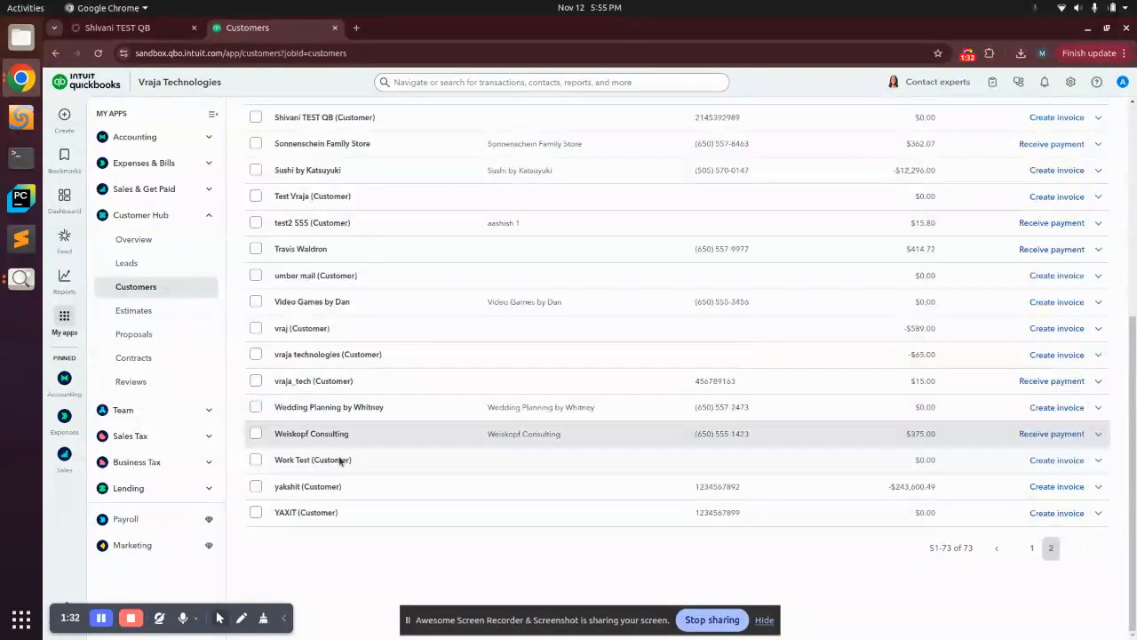
pyautogui.scroll(-2, 320, 462)
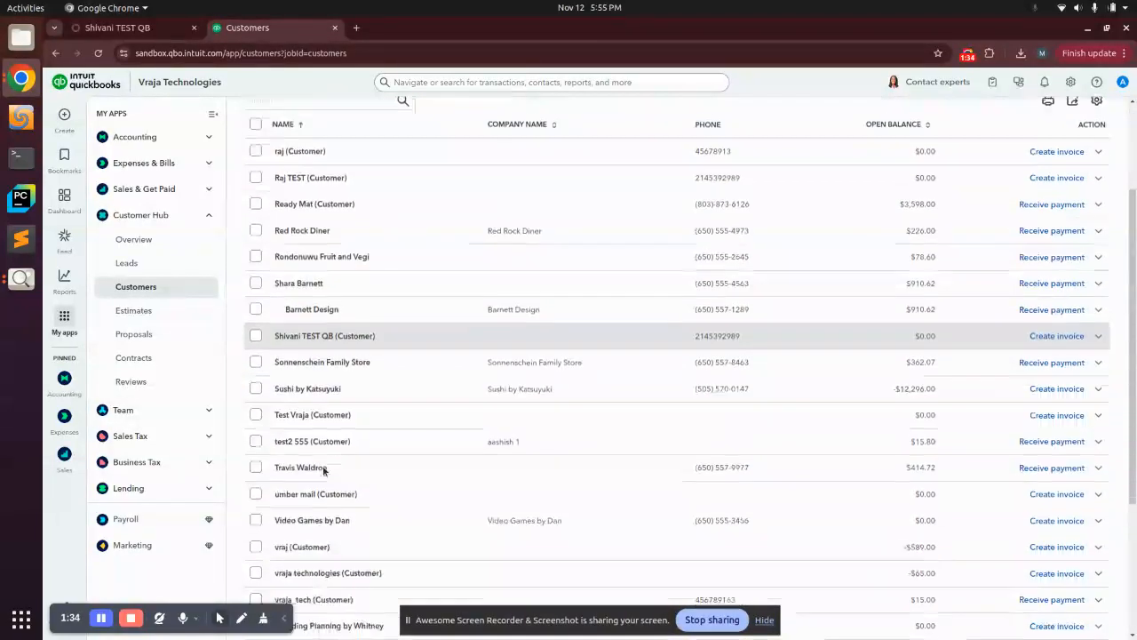
pyautogui.click(290, 332)
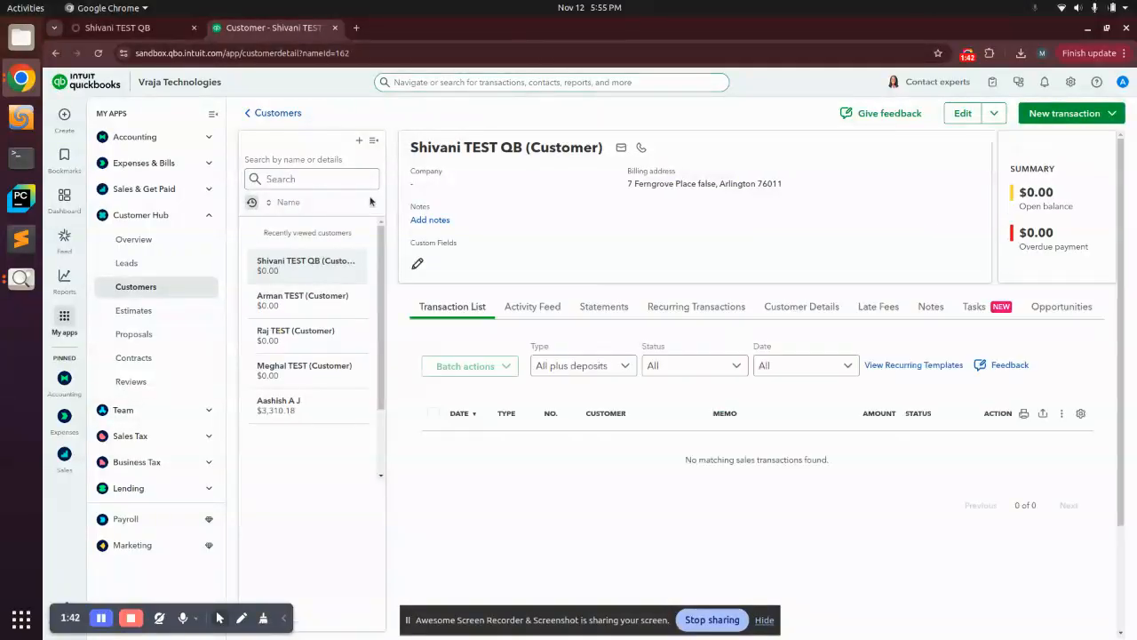
# - Open the Vendors list under Expenses & Bills in QuickBooks Online
pyautogui.click(145, 32)
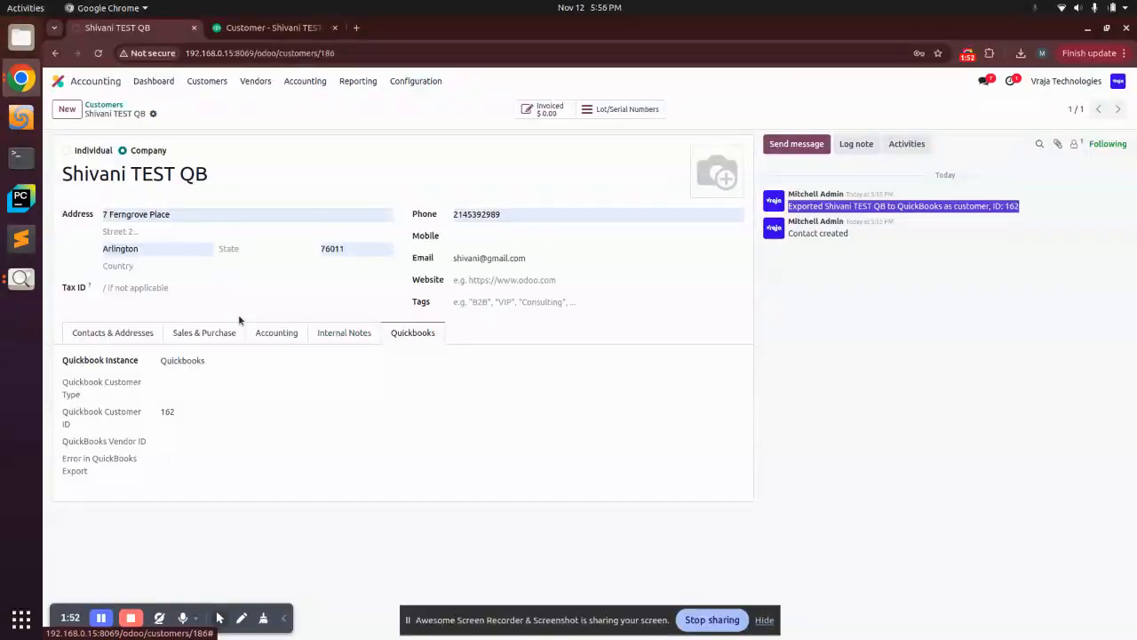
pyautogui.click(267, 28)
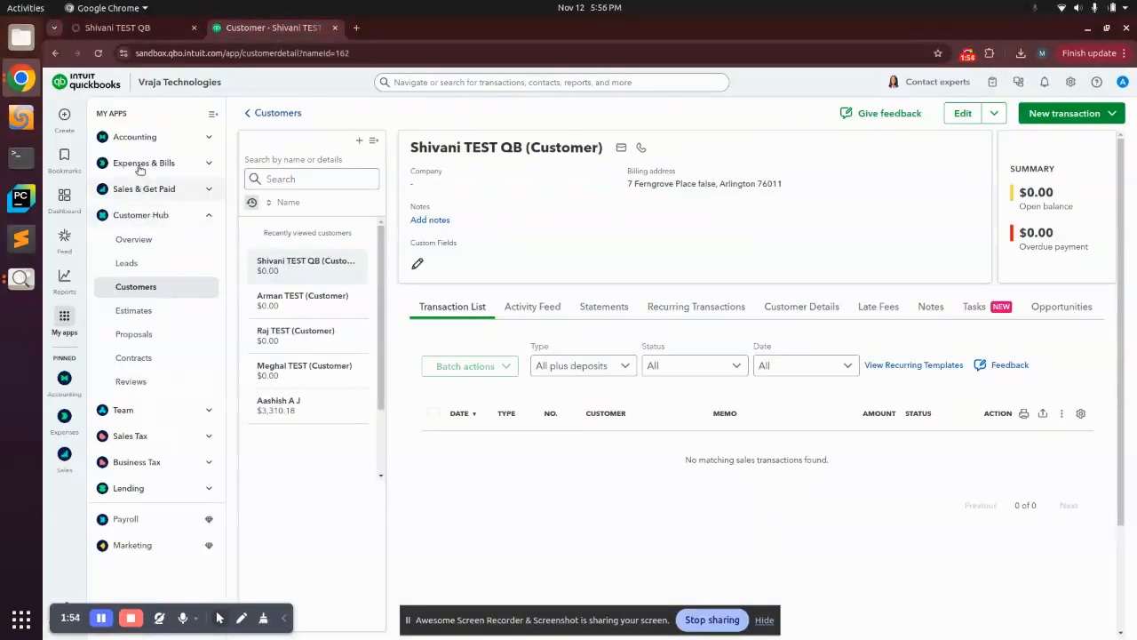
pyautogui.click(142, 189)
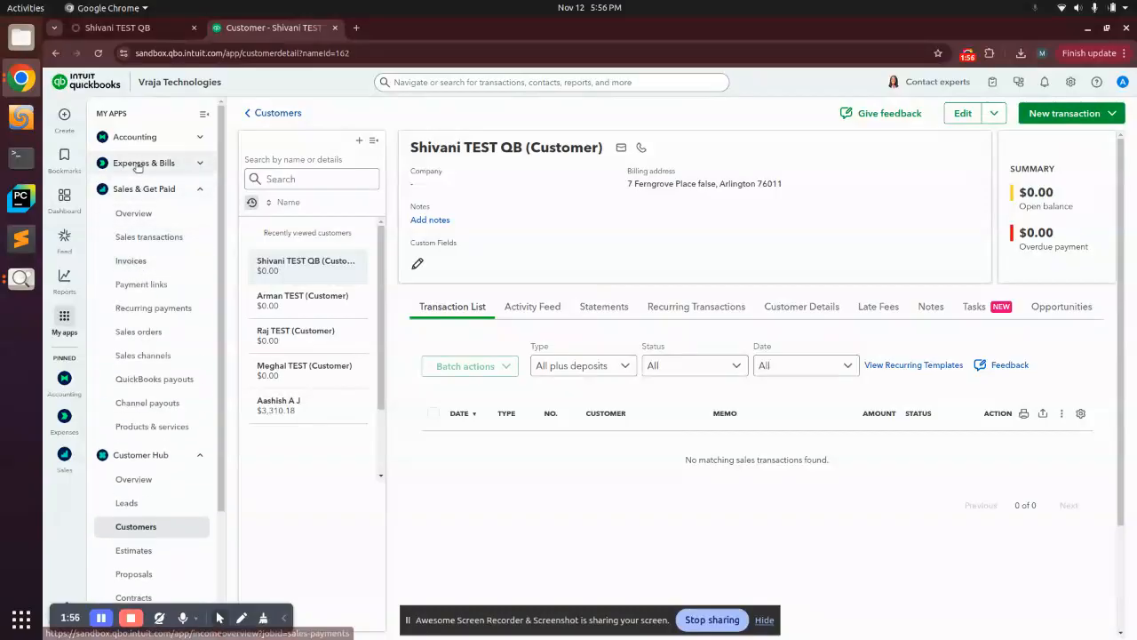
pyautogui.click(137, 165)
pyautogui.click(131, 235)
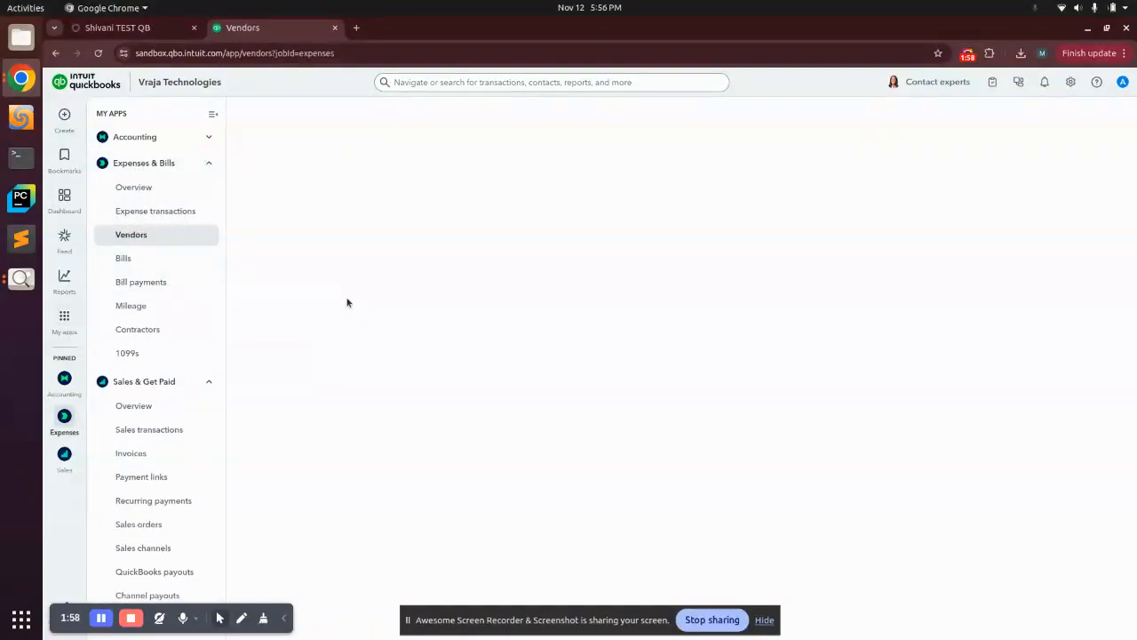
# - Return to the Odoo customer record and duplicate it
pyautogui.click(114, 27)
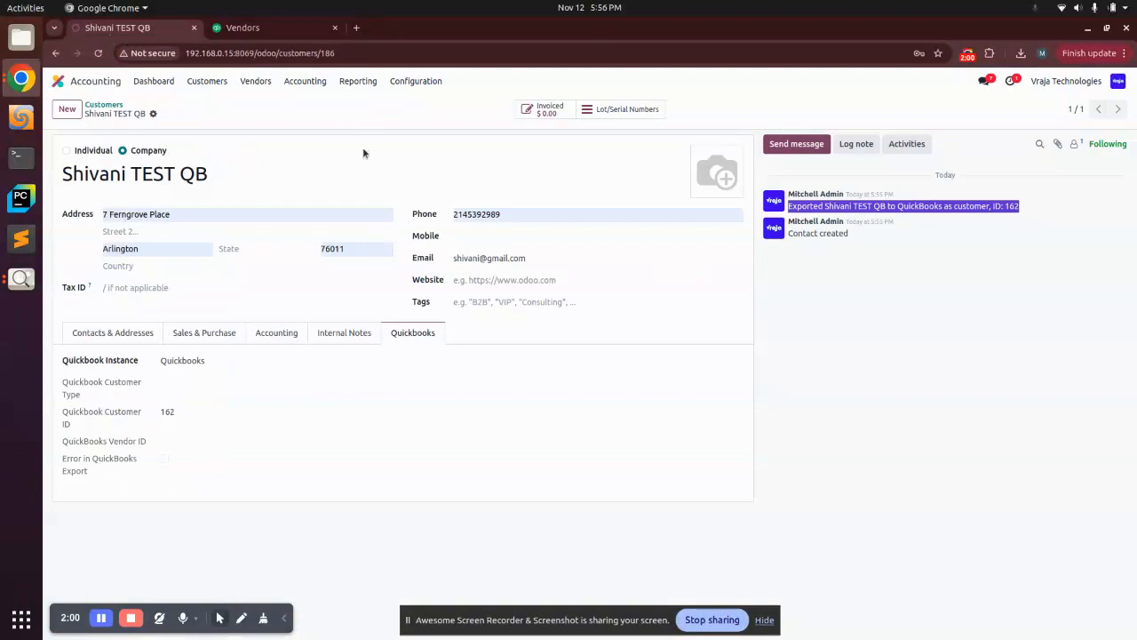
pyautogui.click(153, 114)
pyautogui.click(178, 151)
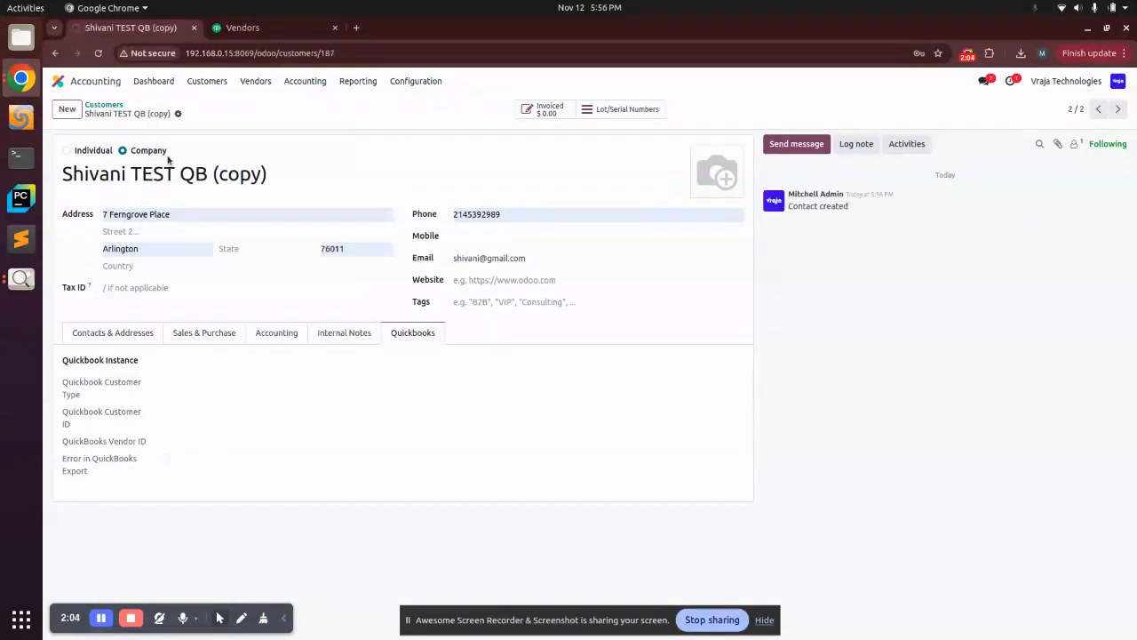
# - Rename the duplicated contact to Malika TEST QB
pyautogui.tripleClick(86, 175)
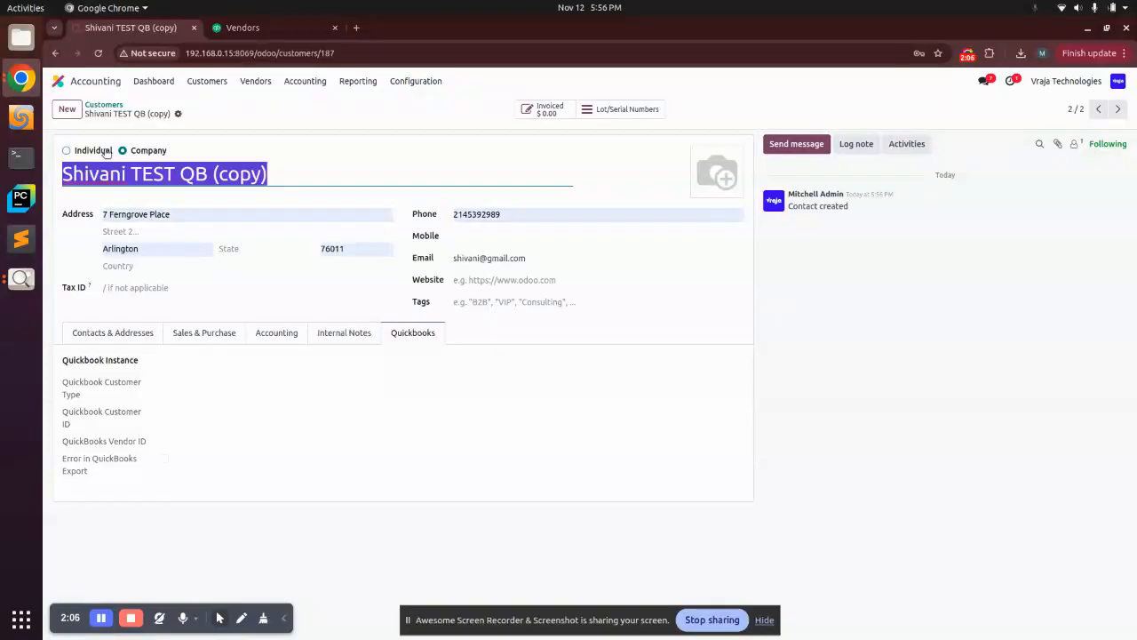
pyautogui.write('M')
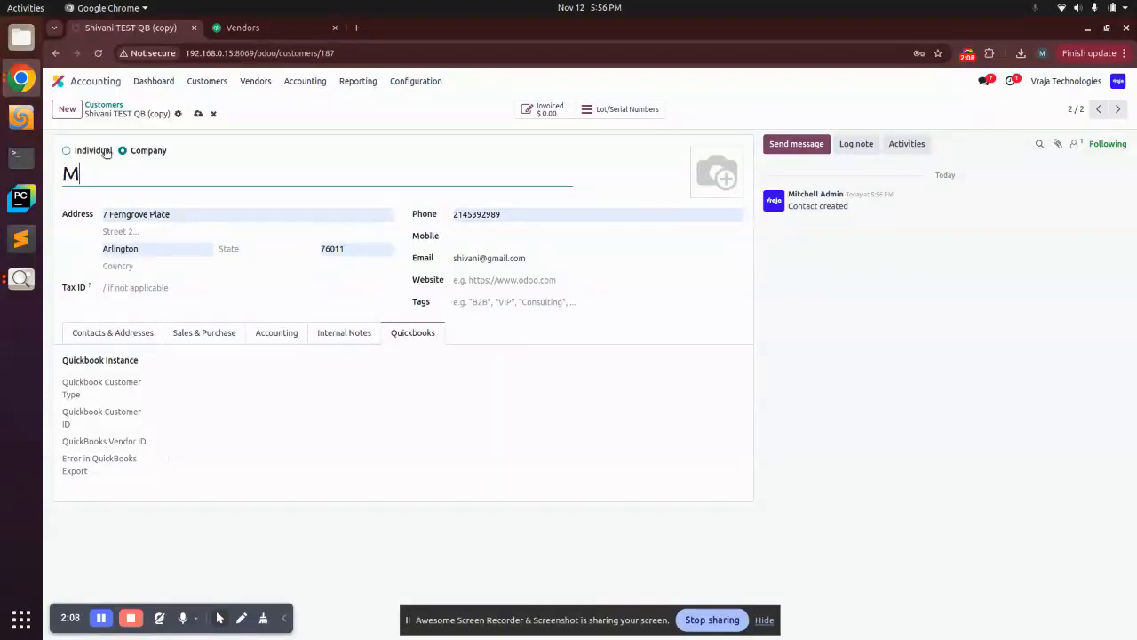
pyautogui.write('alika')
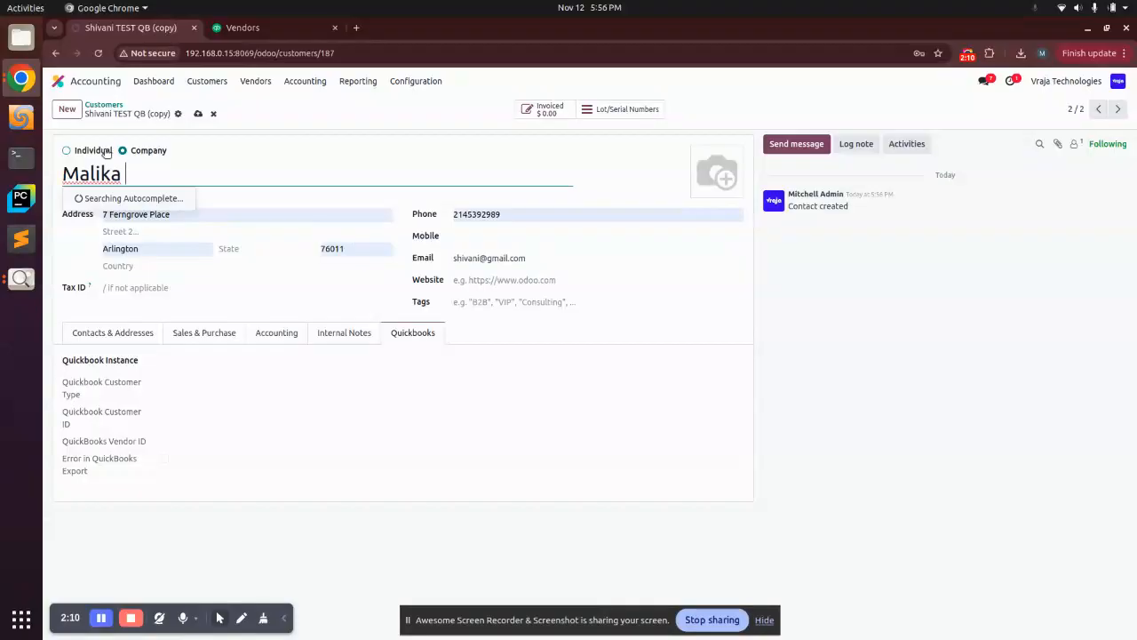
pyautogui.write(' TEST QB')
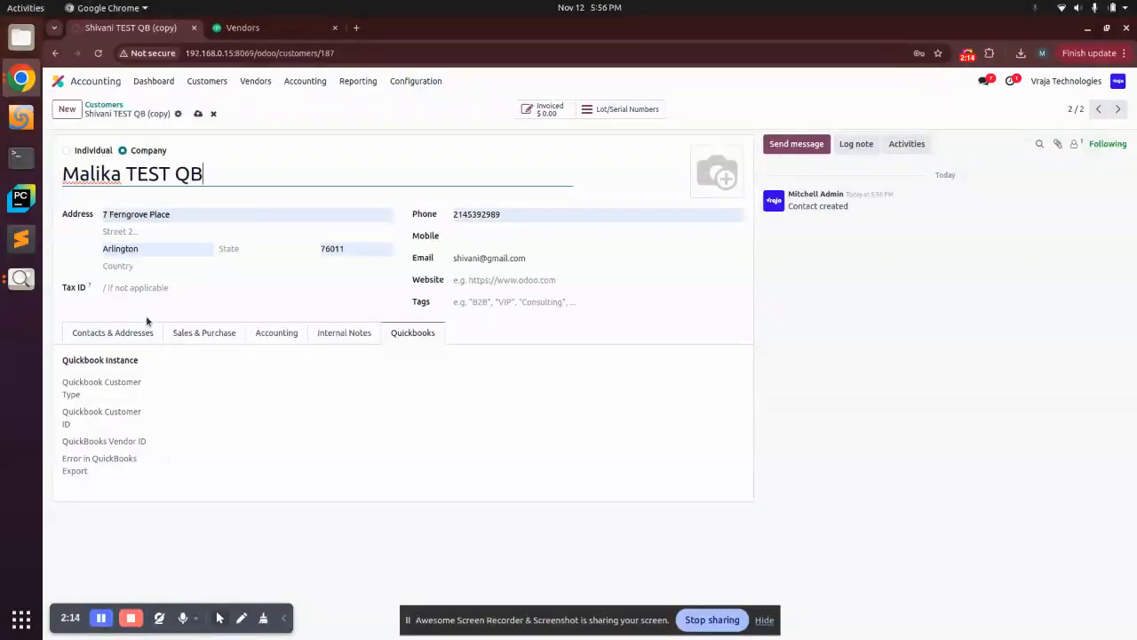
# - Replace the duplicate's e-mail with the new contact's e-mail address and save the record
pyautogui.click(474, 258)
pyautogui.moveTo(477, 259); pyautogui.dragTo(454, 265)
pyautogui.press('BackSpace')
pyautogui.press('BackSpace')
pyautogui.write('malika')
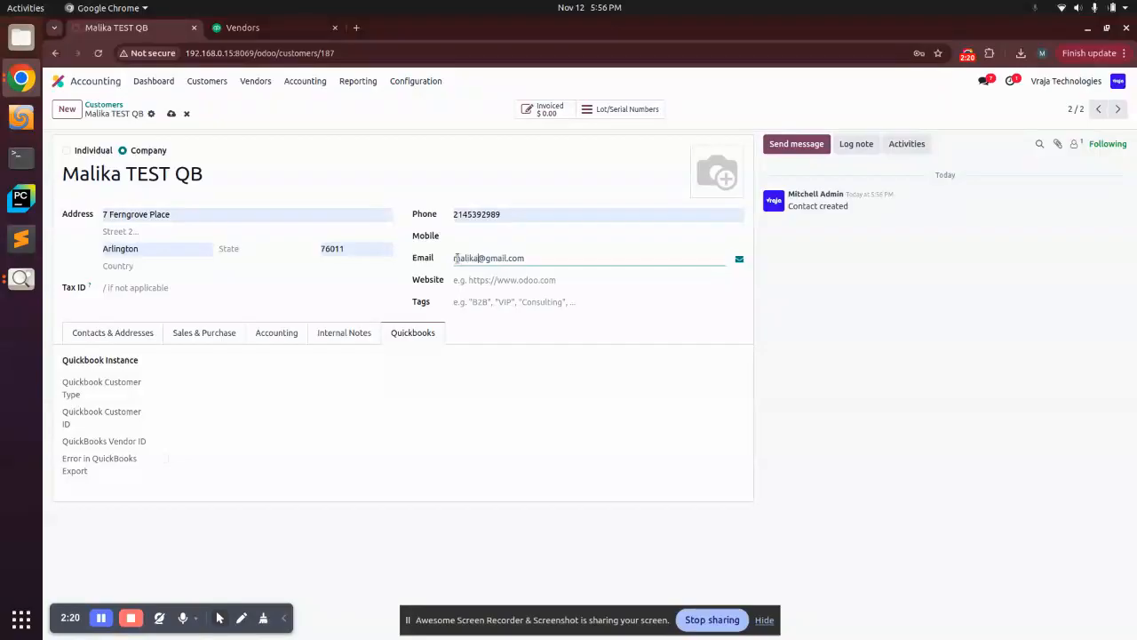
pyautogui.click(171, 114)
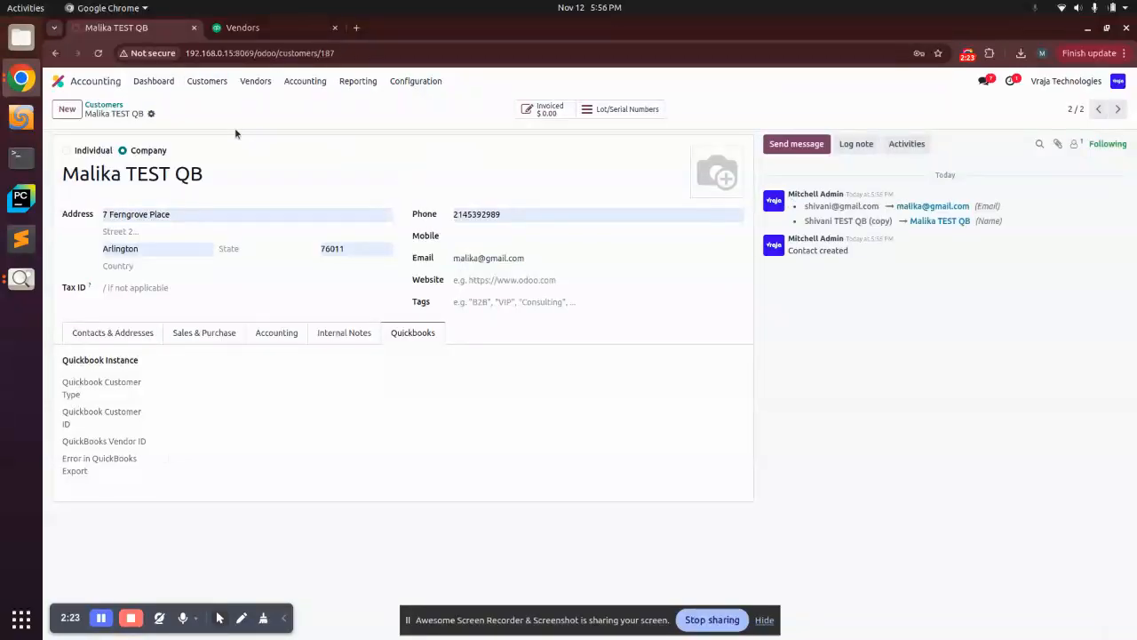
# - Create a new vendor bill and choose Malika TEST QB as the vendor
pyautogui.click(255, 81)
pyautogui.click(258, 104)
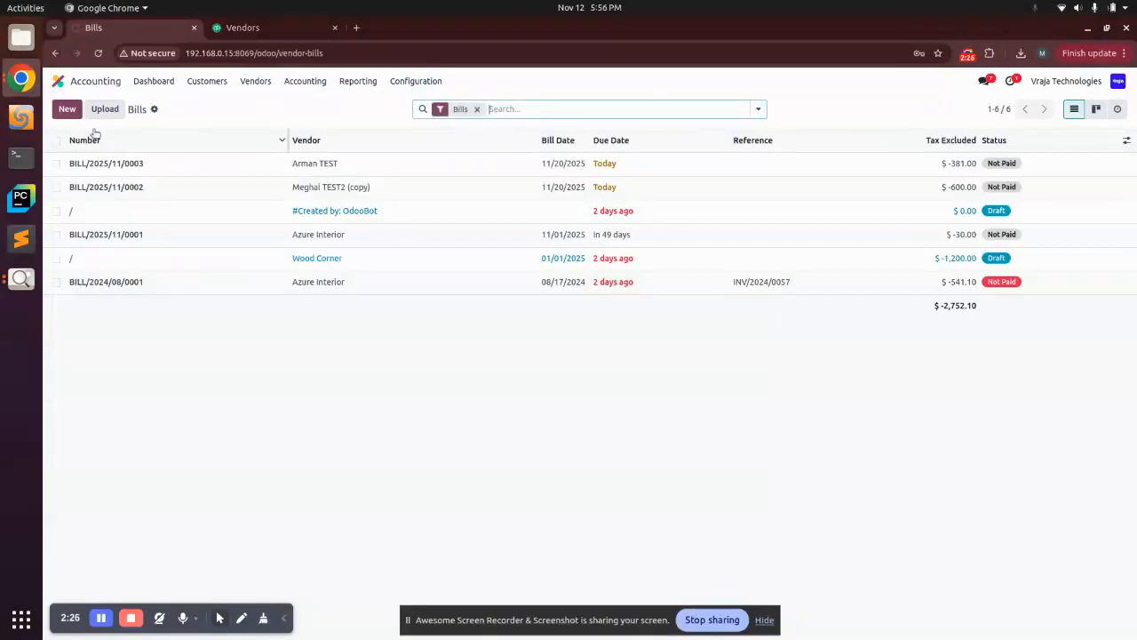
pyautogui.click(67, 108)
pyautogui.write('m')
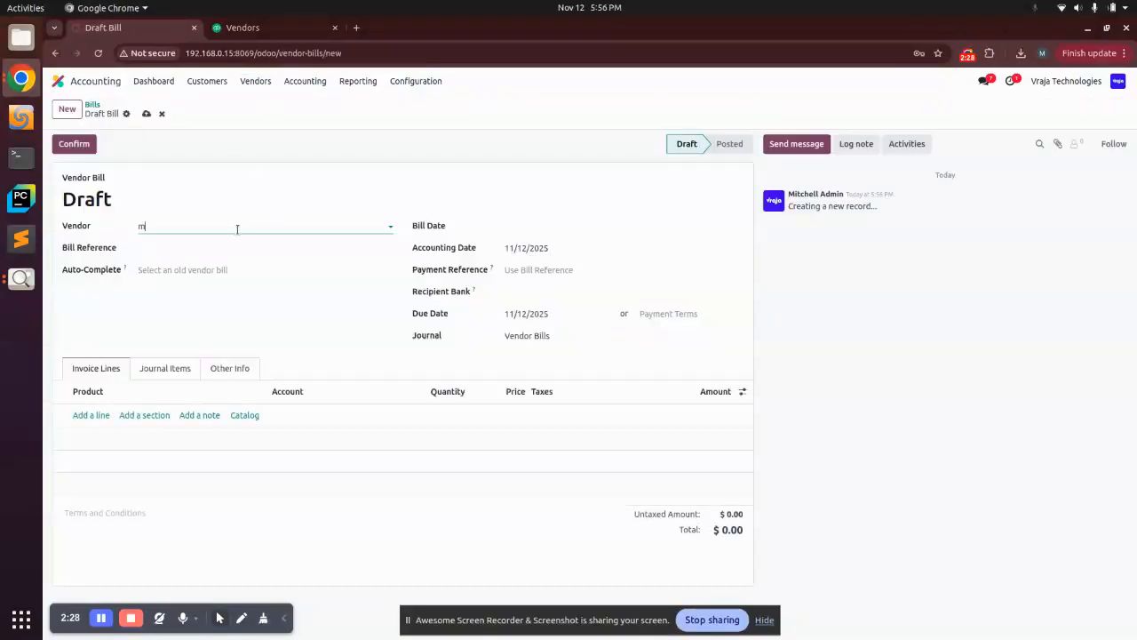
pyautogui.write('ali')
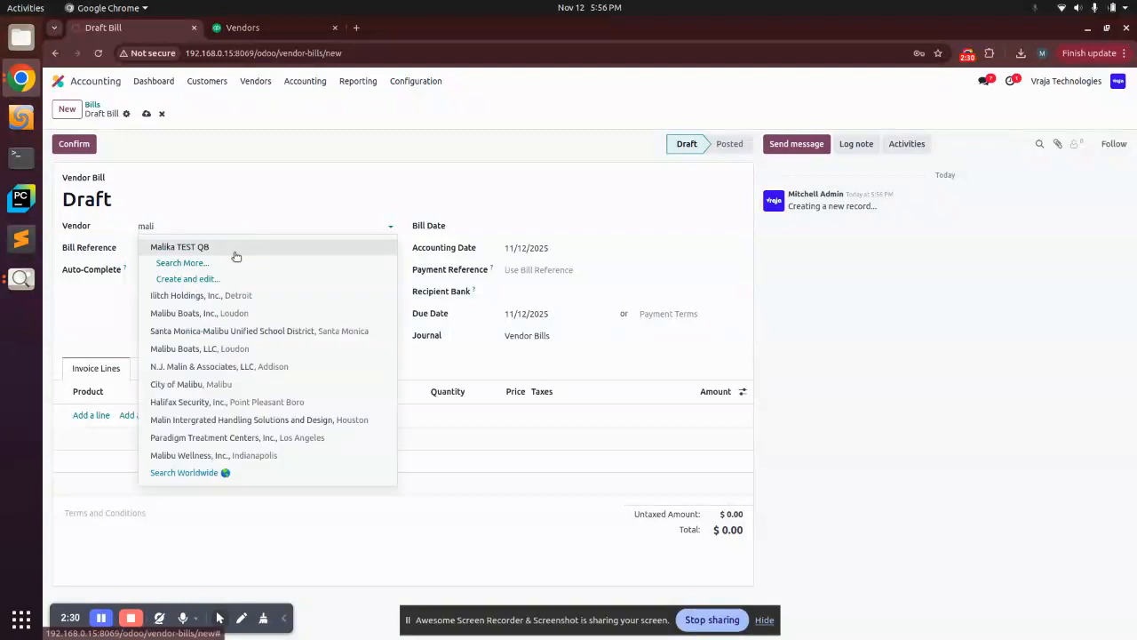
pyautogui.click(235, 252)
# - Add an invoice line for [E-COM06] Corner Desk Right Sit with quantity 2
pyautogui.click(93, 415)
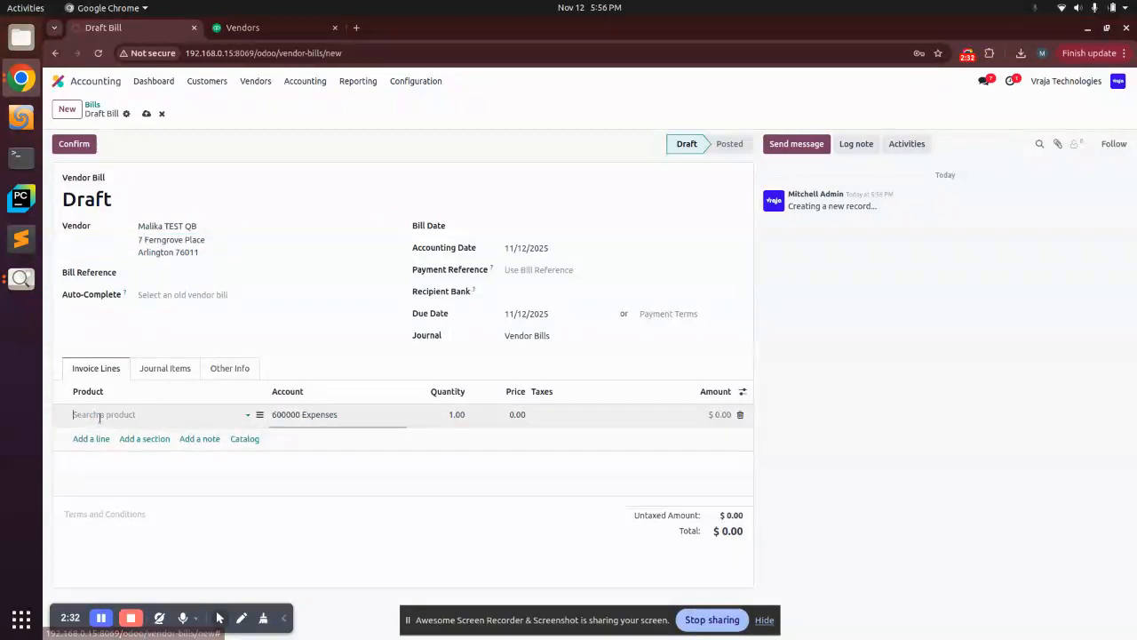
pyautogui.click(125, 435)
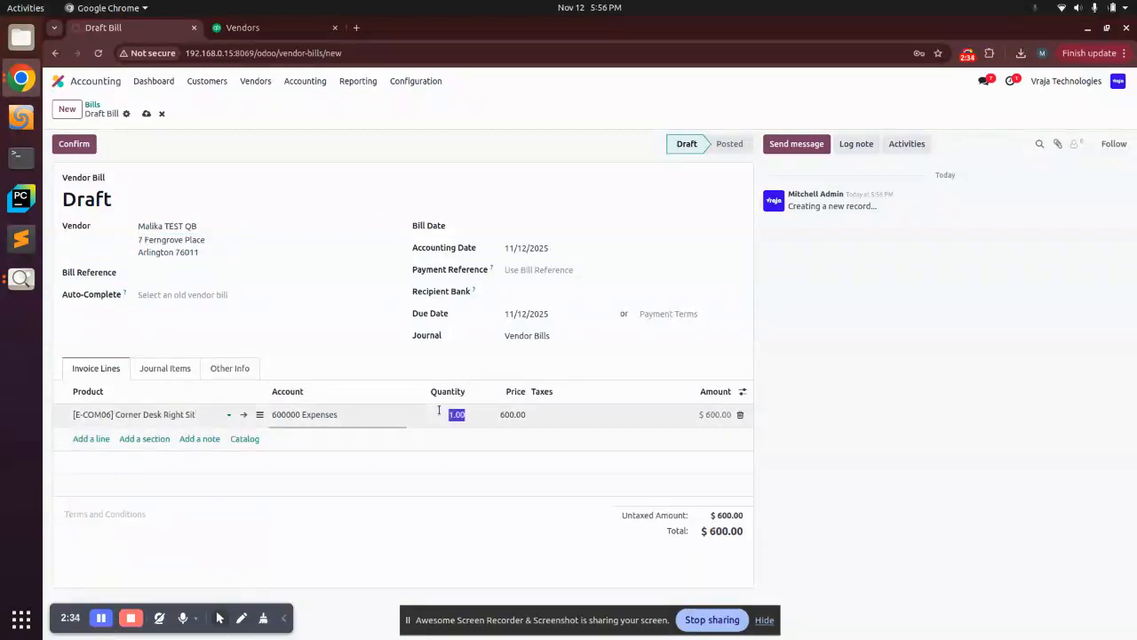
pyautogui.click(439, 409)
pyautogui.write('2')
# - Set the bill date to November 19, 2025 and confirm the bill
pyautogui.click(511, 227)
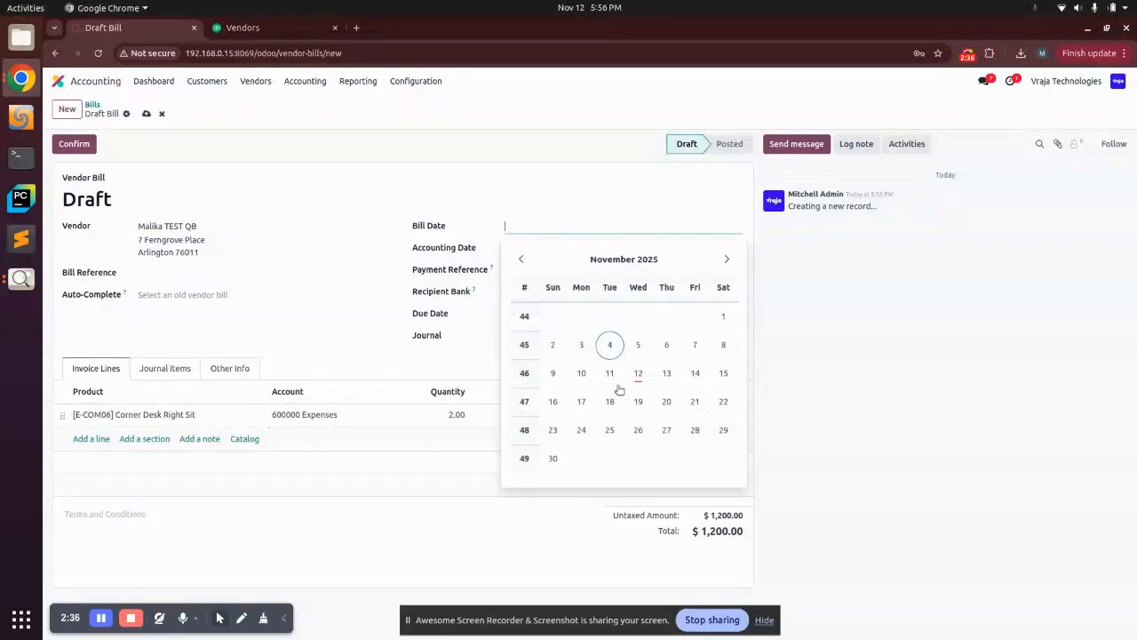
pyautogui.click(639, 402)
pyautogui.click(73, 143)
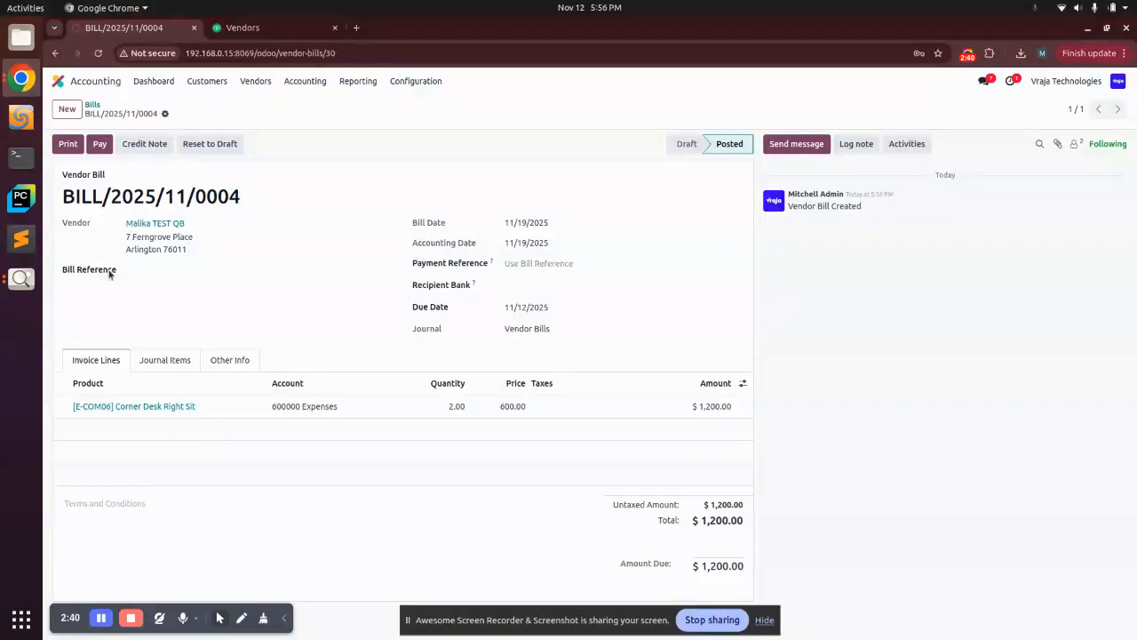
# - Open the bill's vendor record, then return to the QuickBooks Online vendors list
pyautogui.click(168, 223)
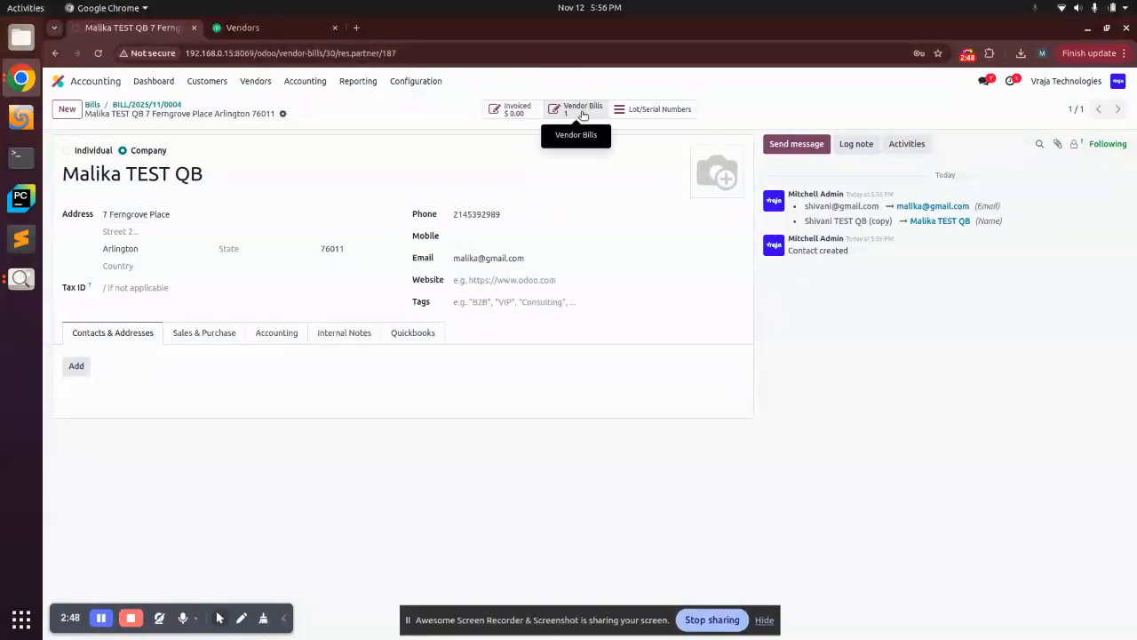
pyautogui.click(283, 28)
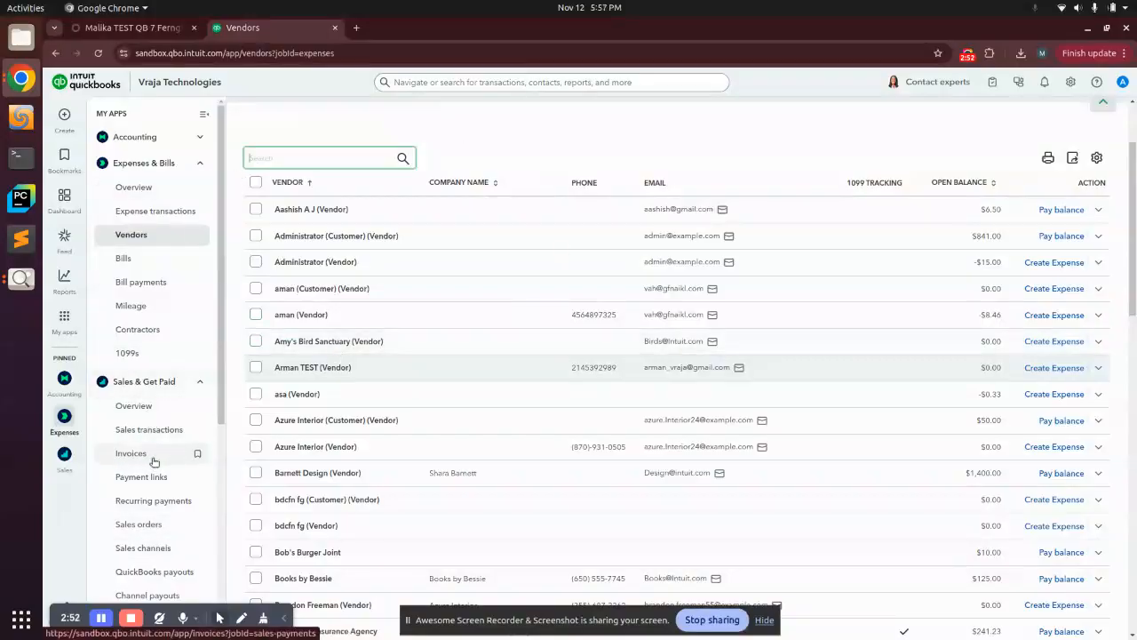
pyautogui.click(137, 381)
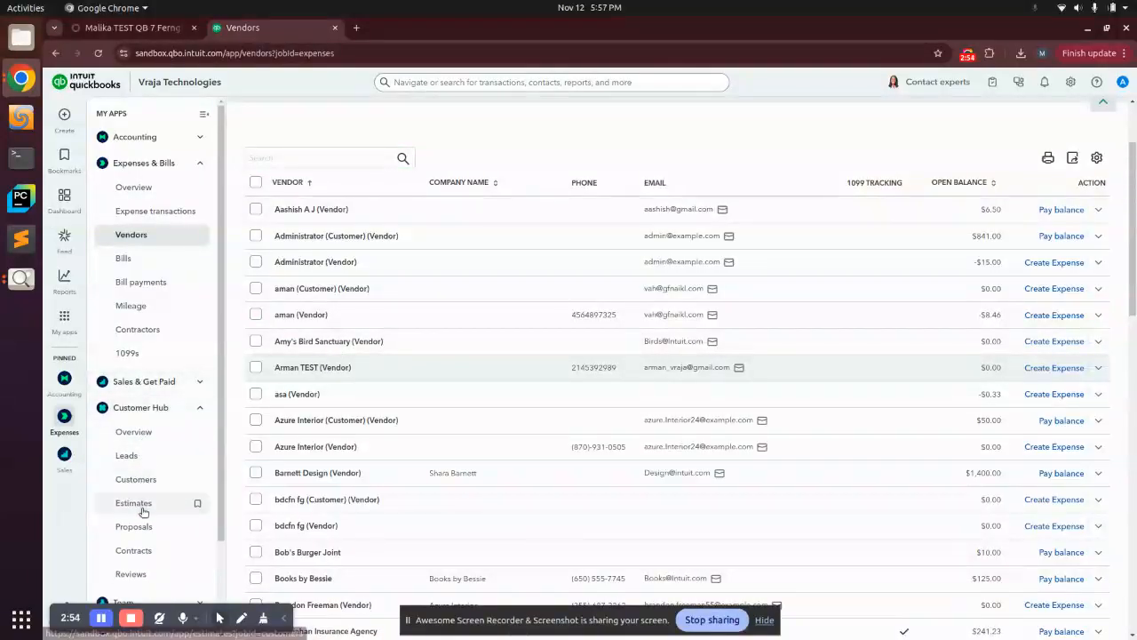
# - Export the vendor Malika TEST QB from its Odoo contact record to QuickBooks
pyautogui.click(133, 27)
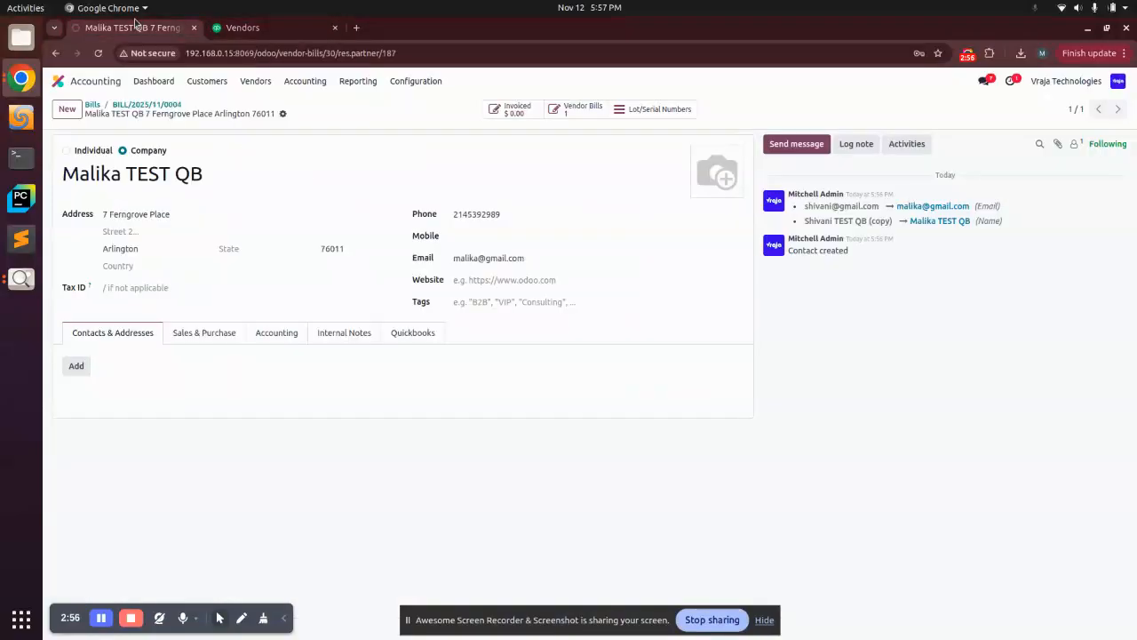
pyautogui.click(283, 115)
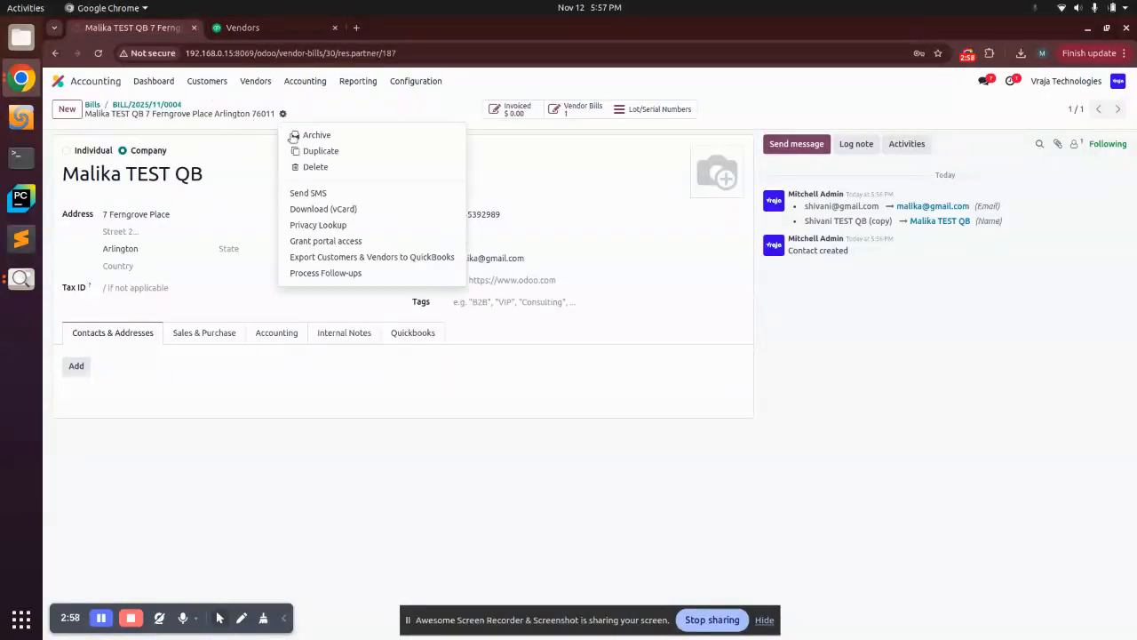
pyautogui.click(318, 261)
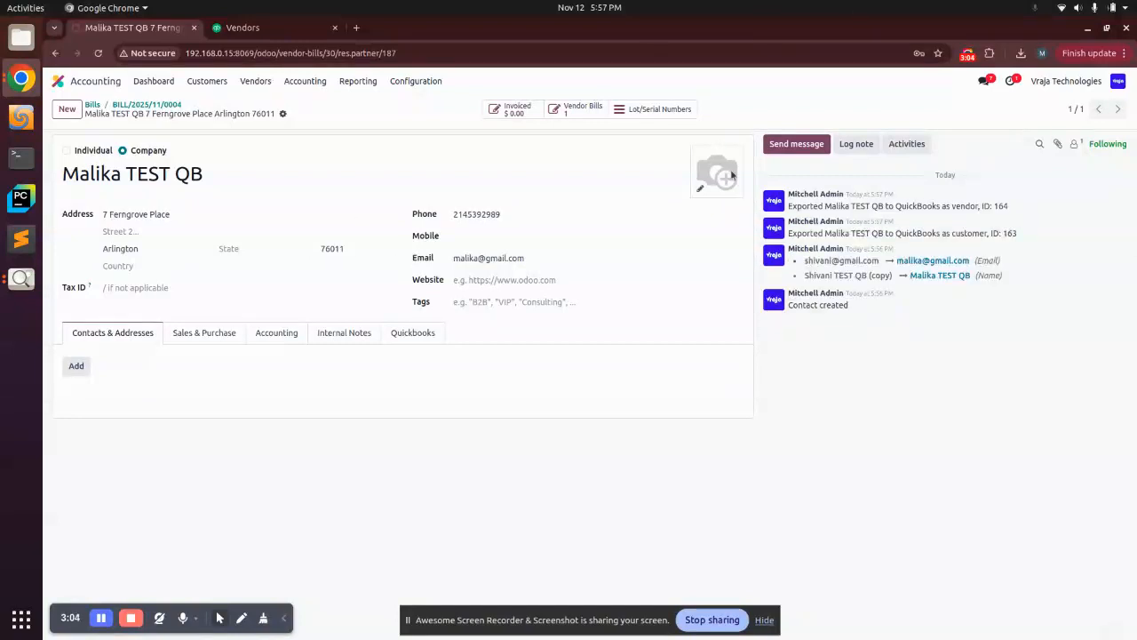
# - Review the export messages in the chatter and check the QuickBooks vendors list for Malika TEST QB
pyautogui.tripleClick(982, 232)
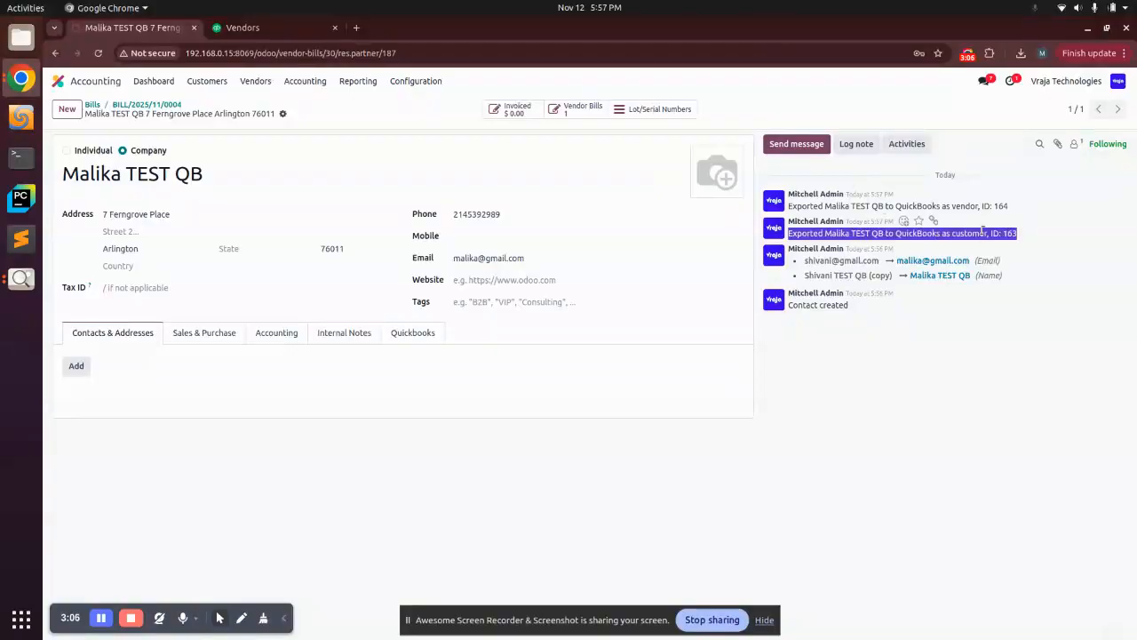
pyautogui.tripleClick(965, 206)
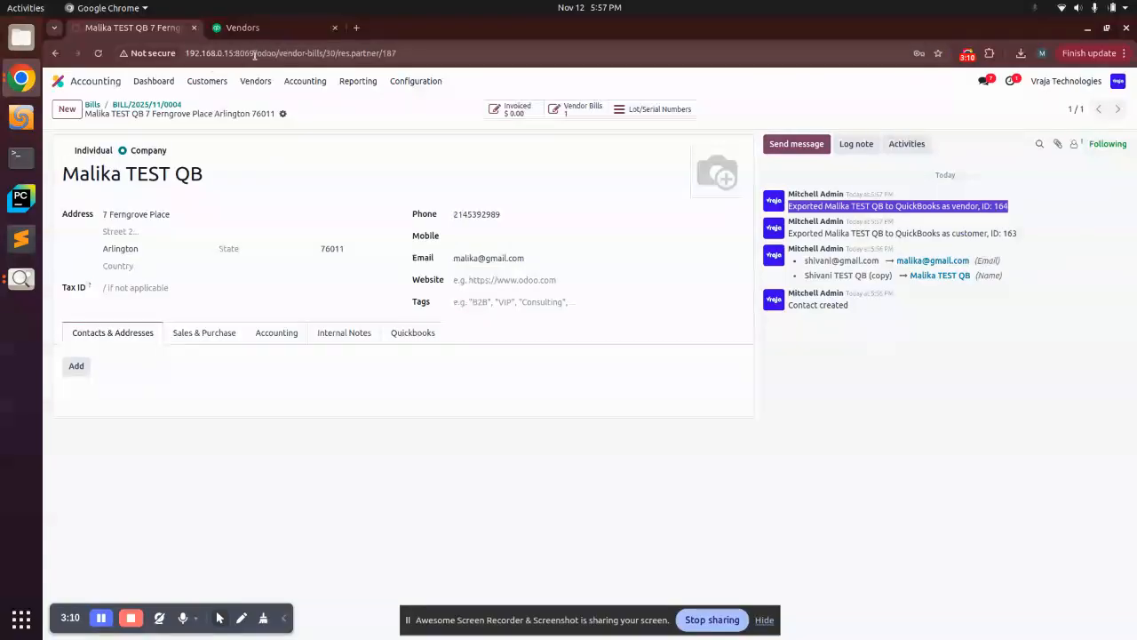
pyautogui.click(236, 28)
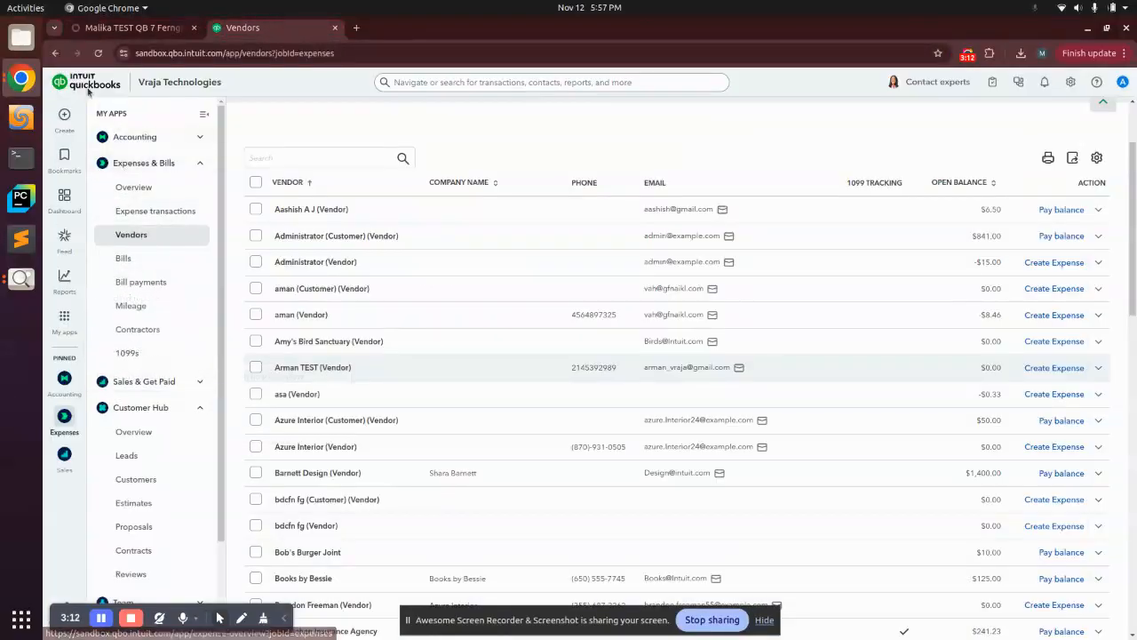
pyautogui.click(97, 52)
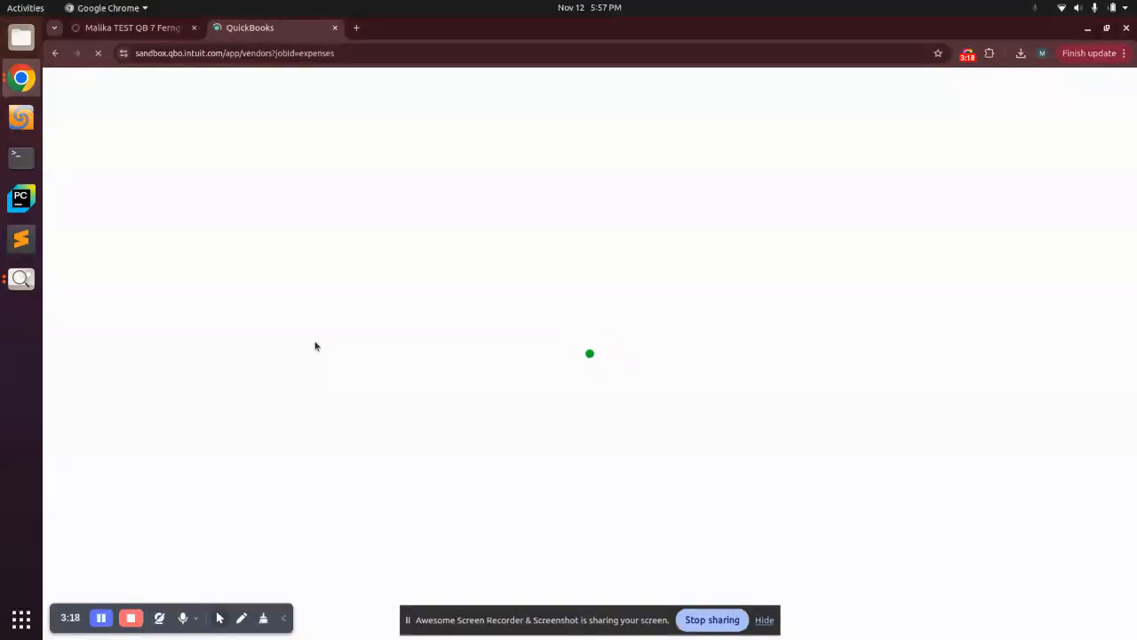
pyautogui.click(133, 28)
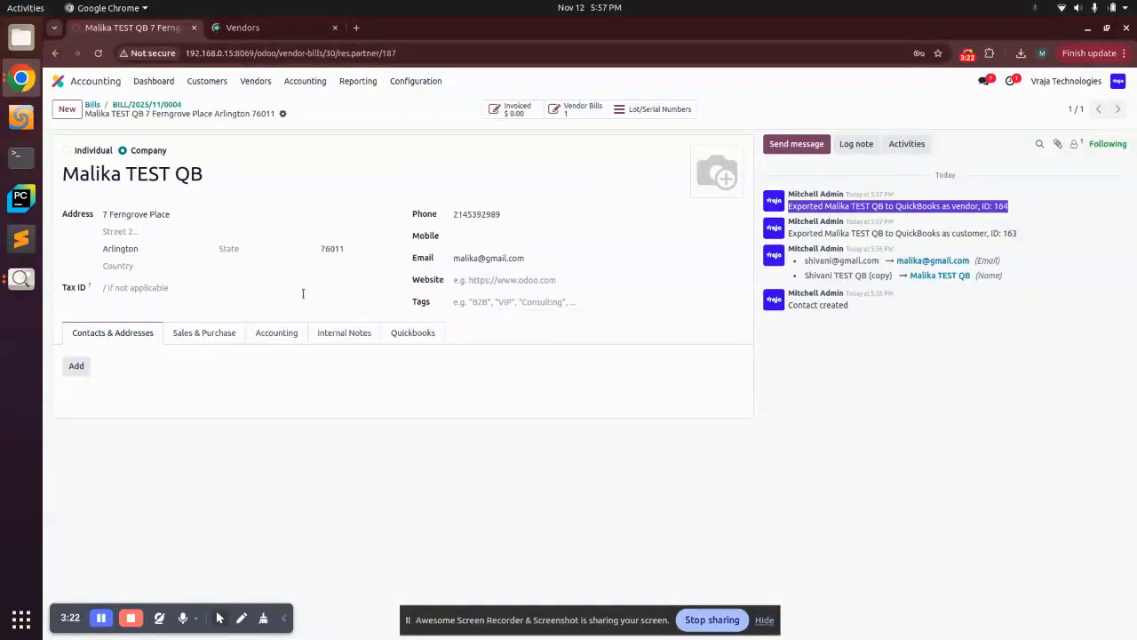
pyautogui.click(253, 29)
pyautogui.scroll(-2, 213, 266)
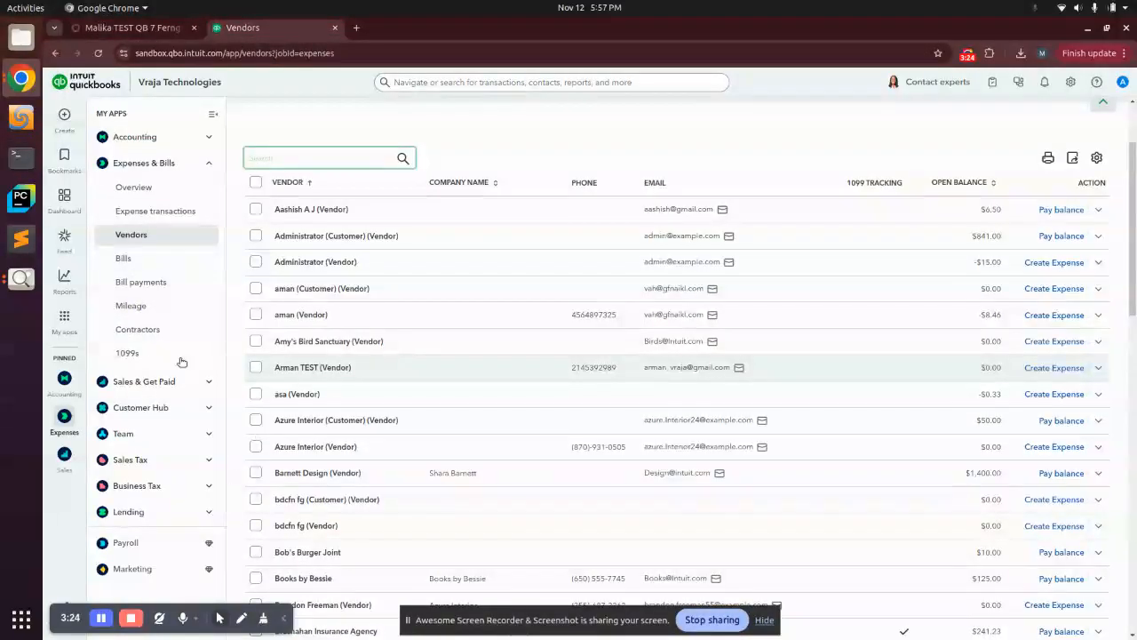
pyautogui.scroll(-2, 464, 383)
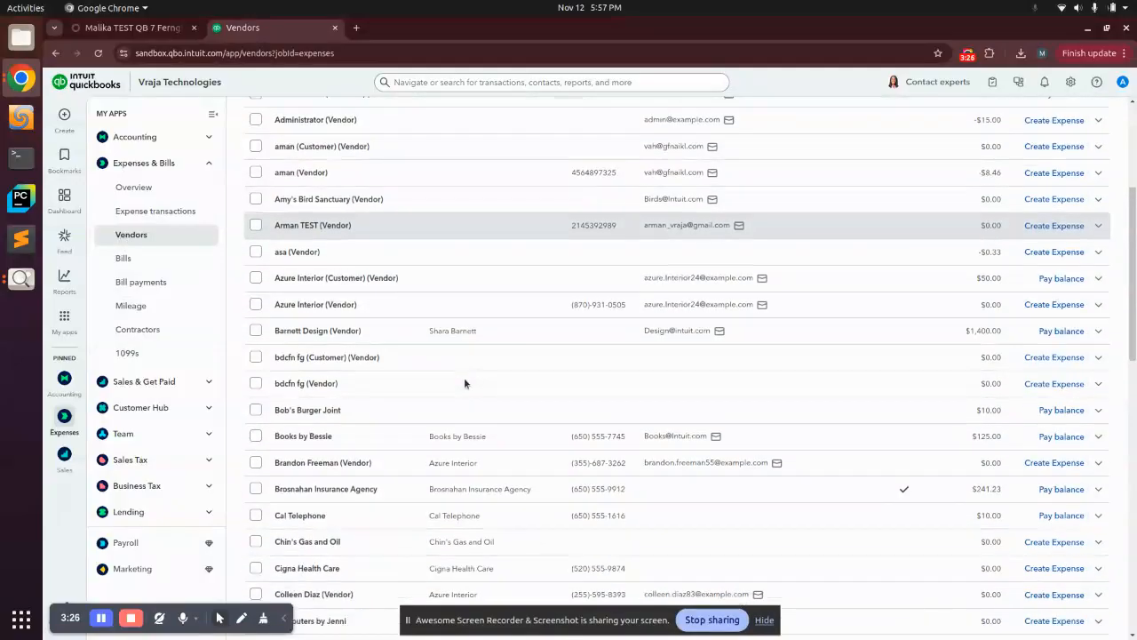
pyautogui.scroll(4, 467, 384)
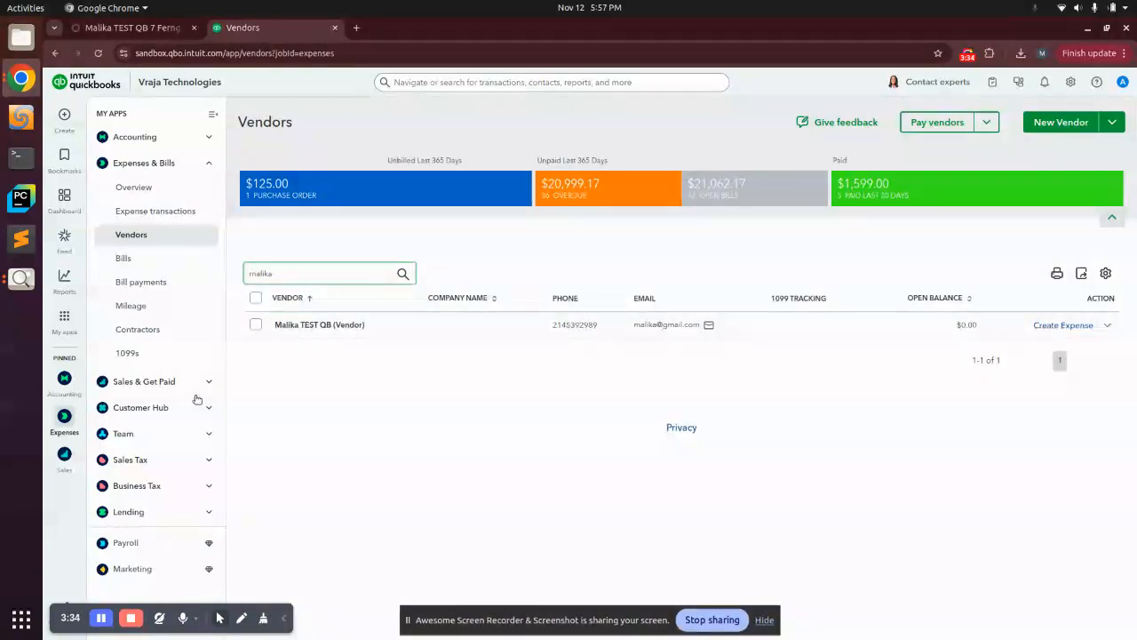
# - Open the QuickBooks customers list and search it for malika
pyautogui.click(129, 407)
pyautogui.click(147, 478)
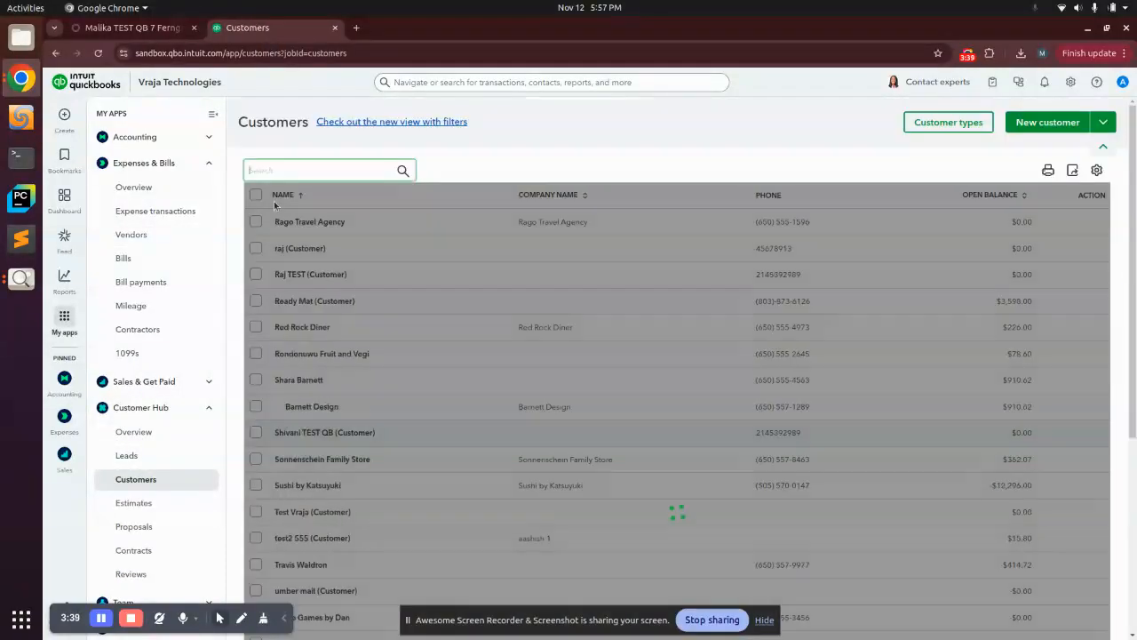
pyautogui.click(257, 169)
pyautogui.write('m')
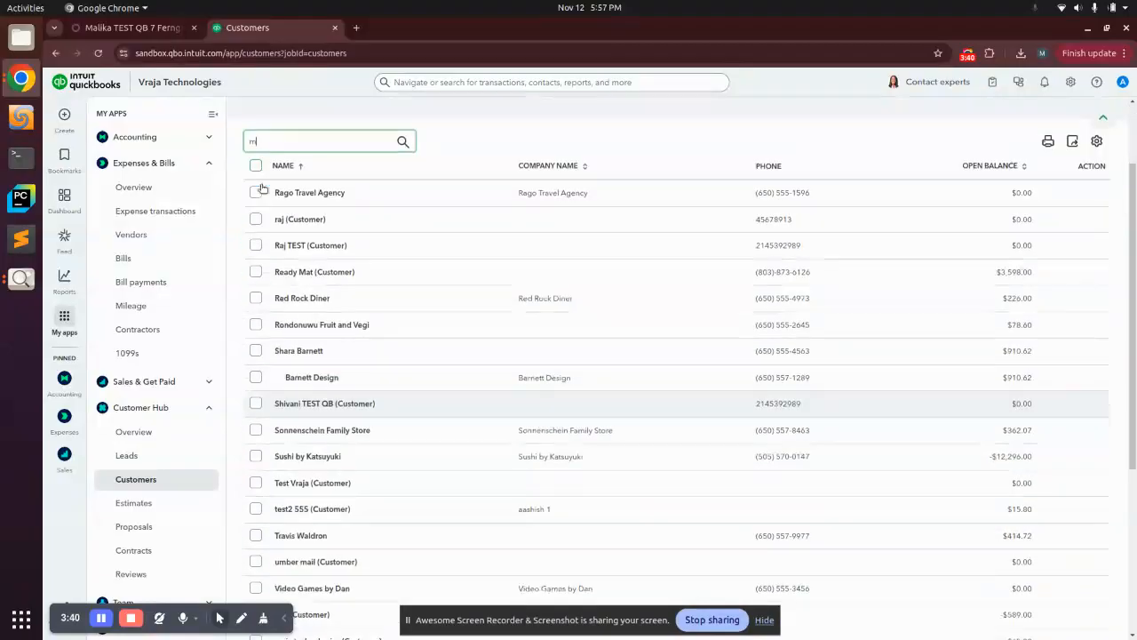
pyautogui.write('alik')
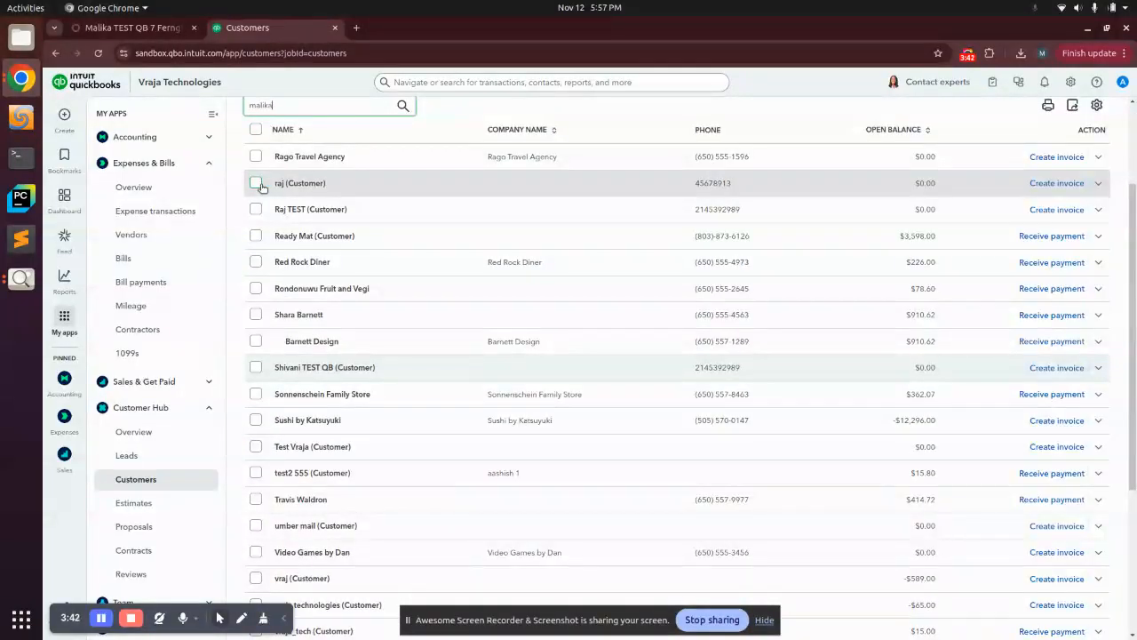
pyautogui.write('a')
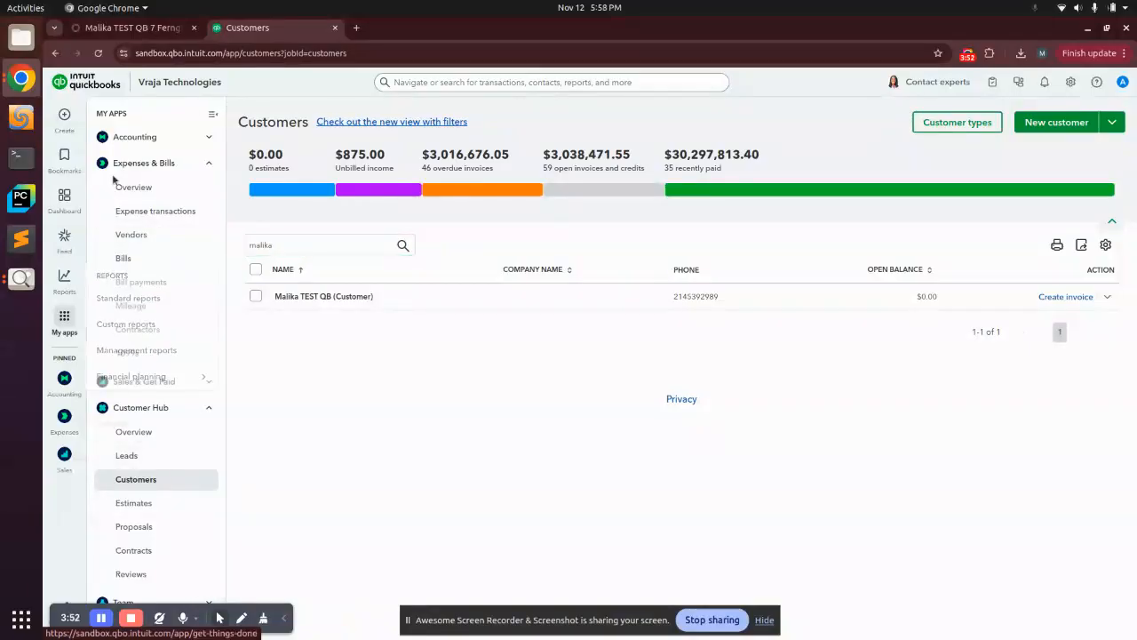
# - Create a new product in Odoo Inventory named Office Furniture
pyautogui.click(133, 28)
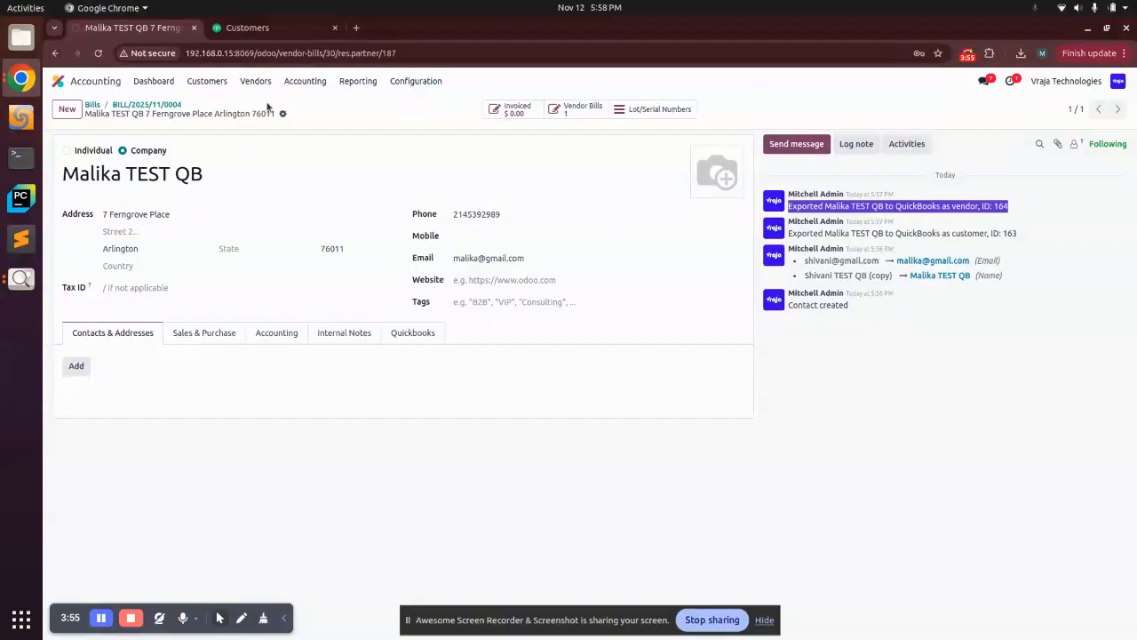
pyautogui.click(58, 80)
pyautogui.click(693, 181)
pyautogui.click(236, 85)
pyautogui.click(248, 107)
pyautogui.hotkey('alt', 'c')
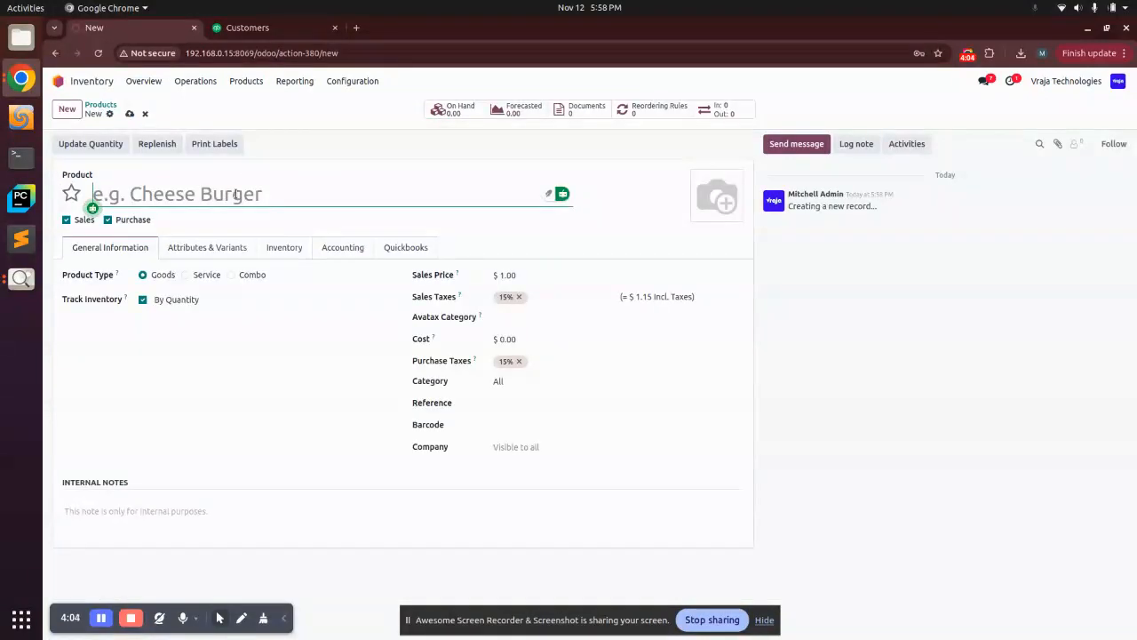
pyautogui.write('Of')
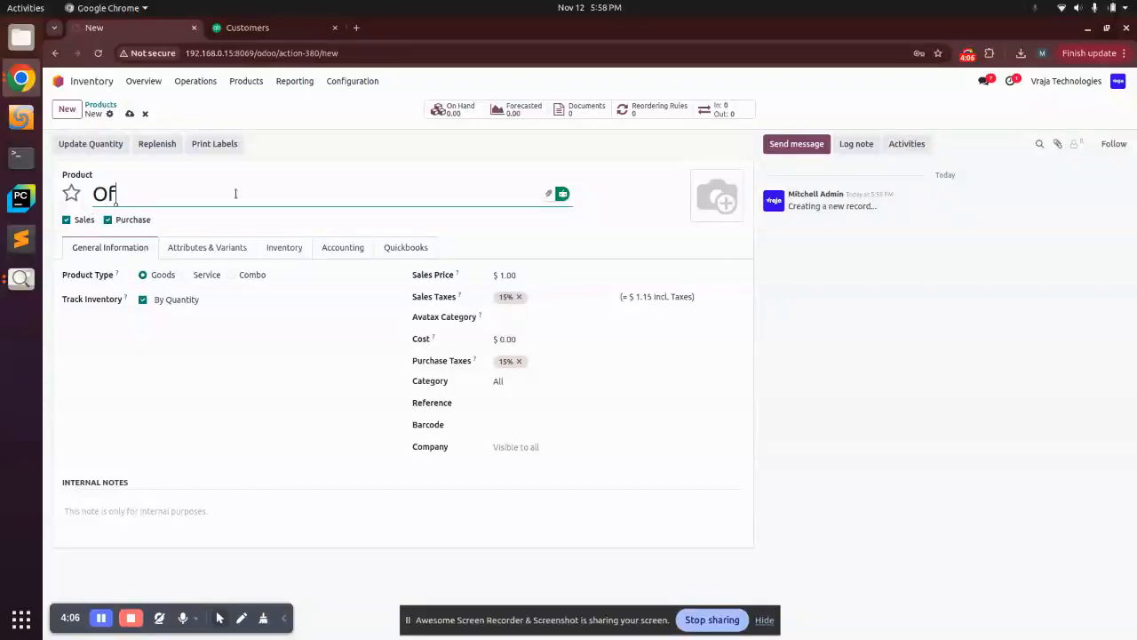
pyautogui.write('fice Firniture')
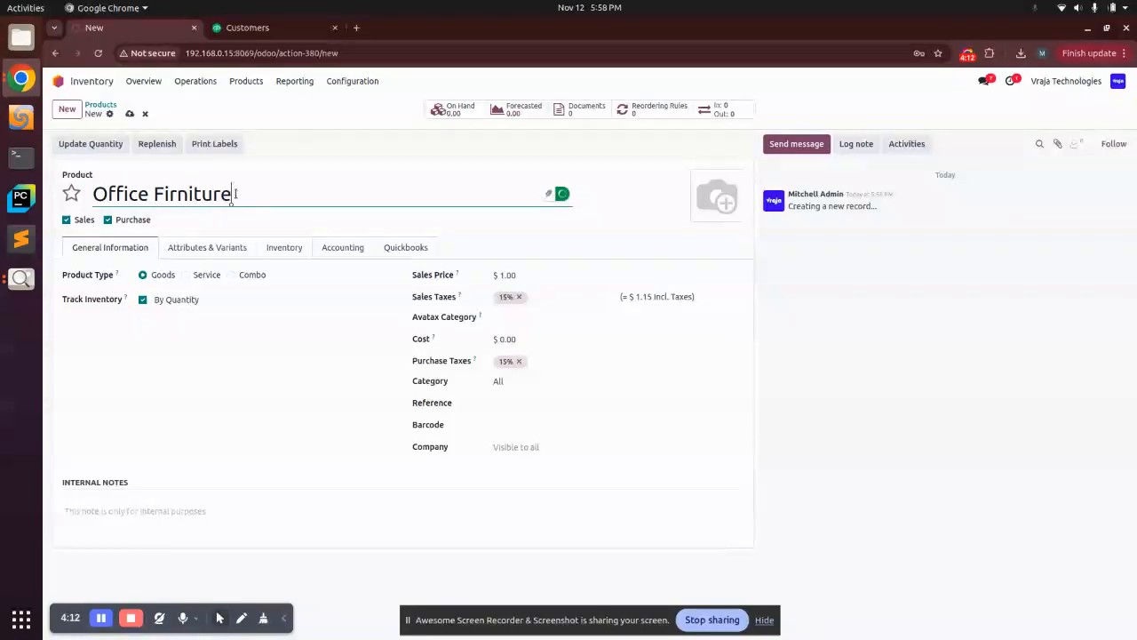
pyautogui.click(169, 197)
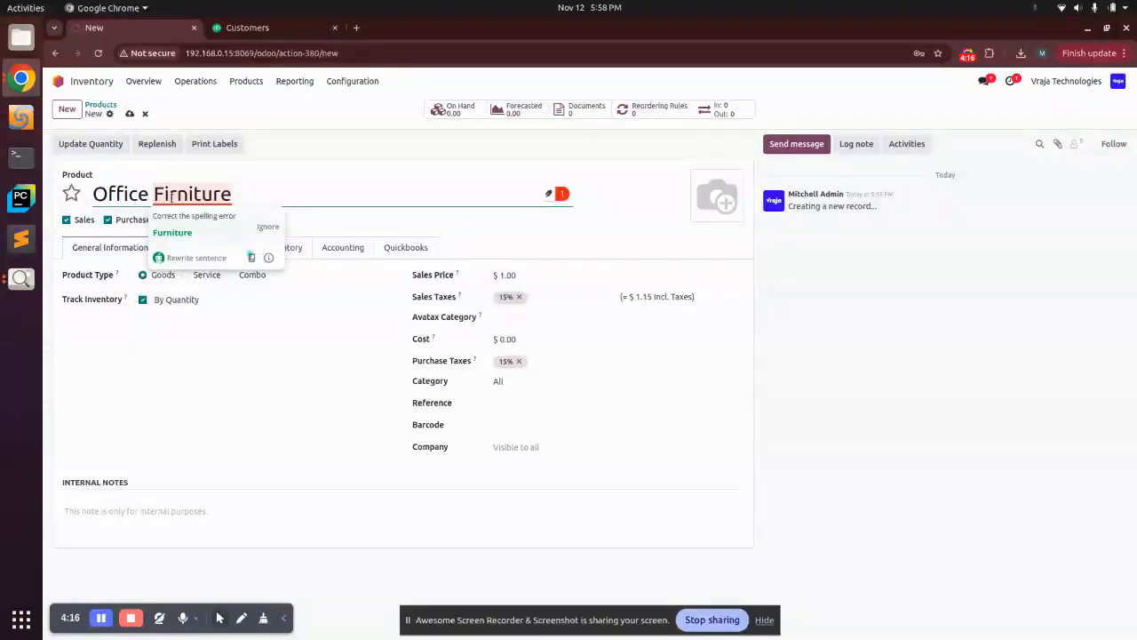
pyautogui.press('BackSpace')
pyautogui.write('u')
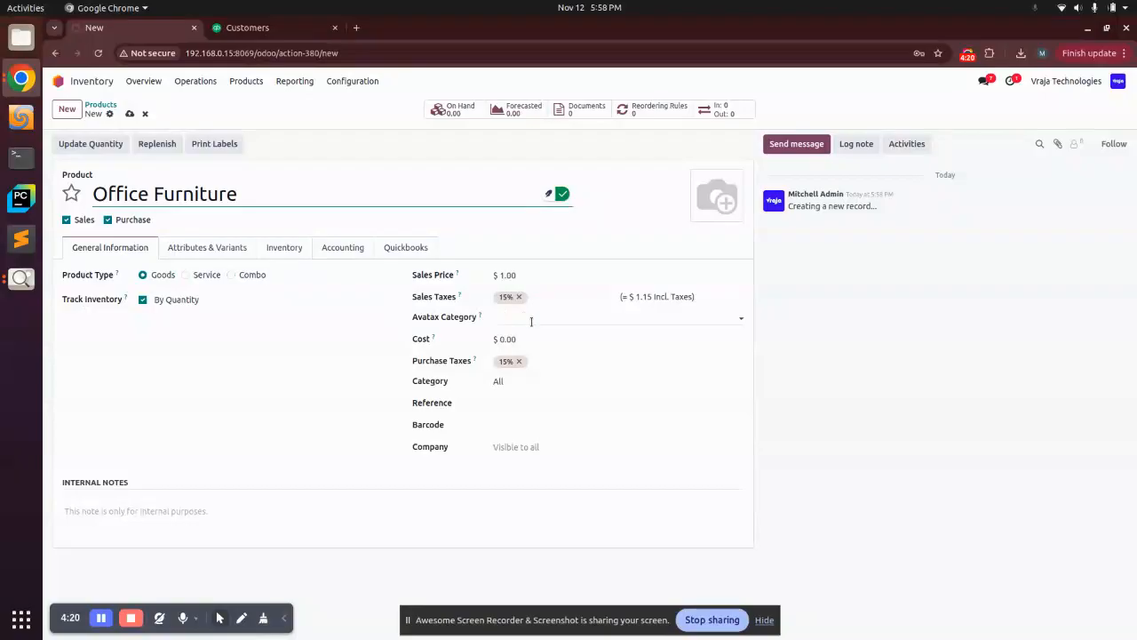
# - Set the product's sales price to 10 and its Avatax category to [0210] Casting supplies
pyautogui.click(501, 278)
pyautogui.write('10')
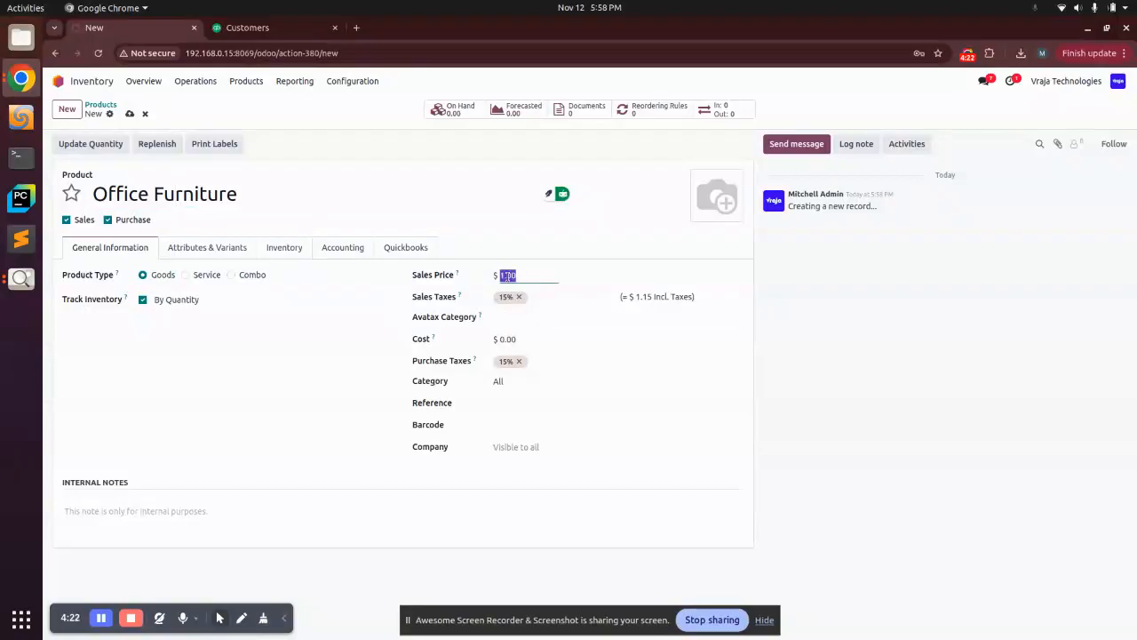
pyautogui.click(539, 320)
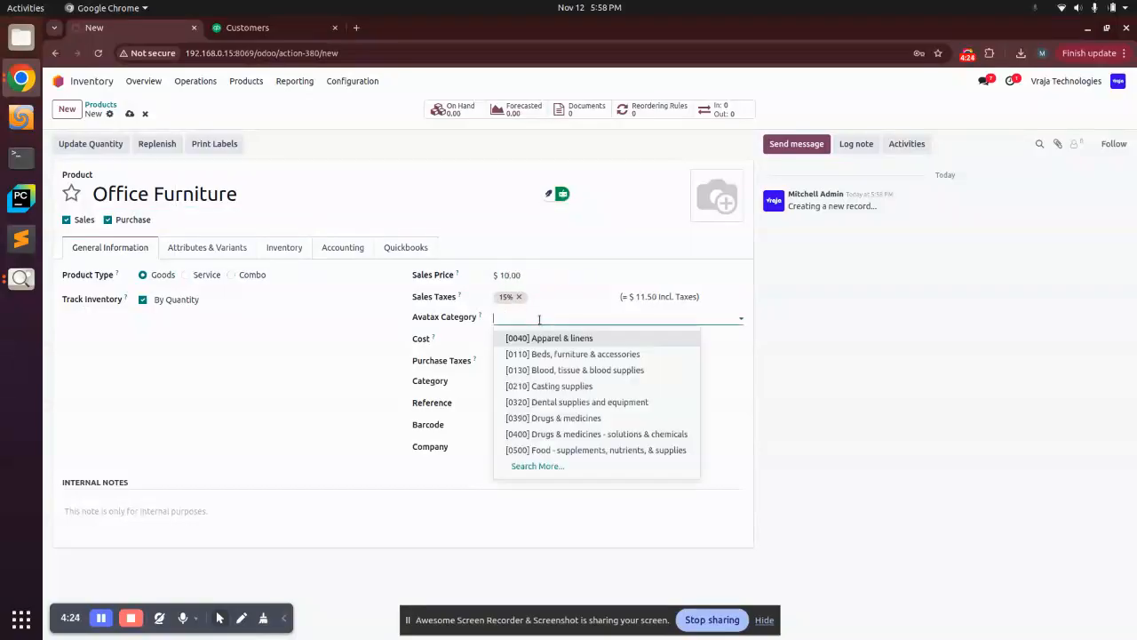
pyautogui.click(563, 388)
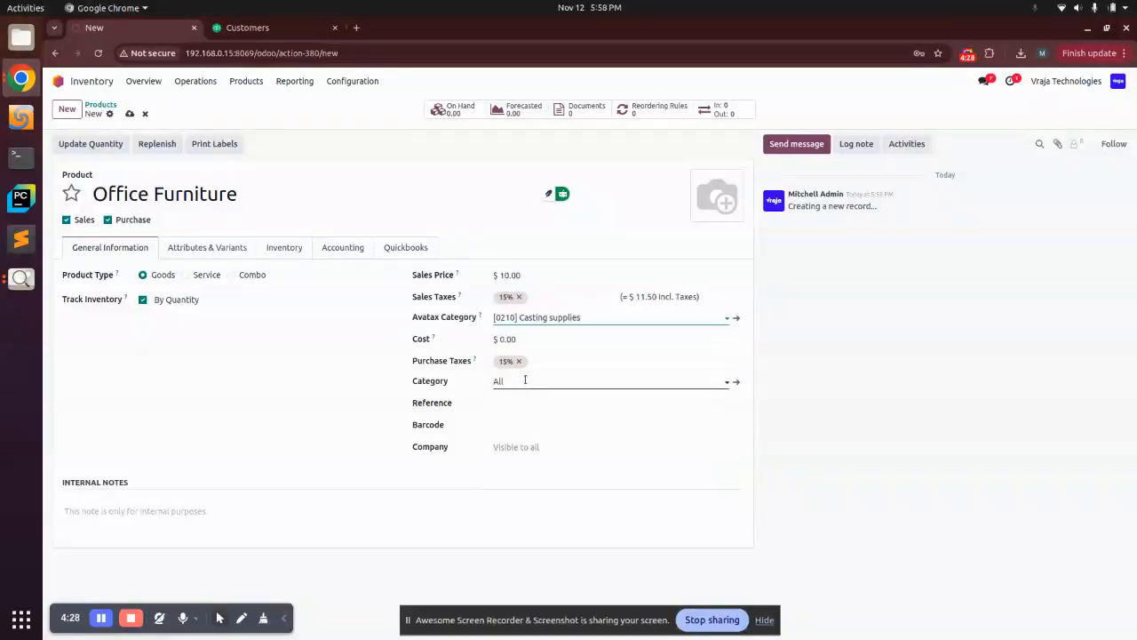
pyautogui.click(525, 379)
pyautogui.click(524, 404)
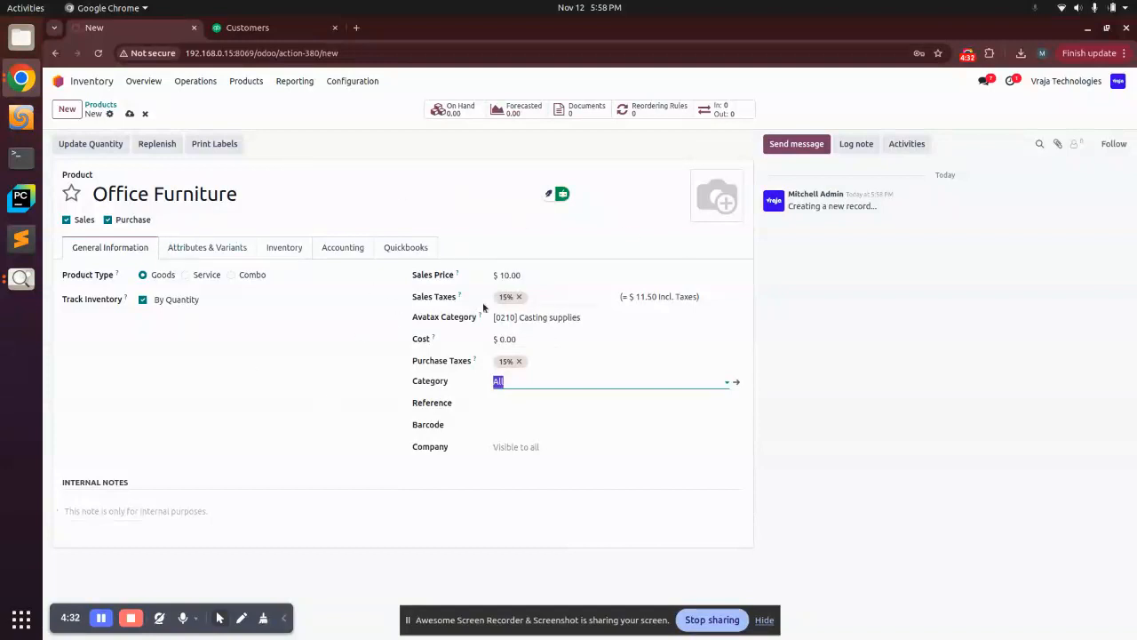
# - Set the product's weight to 15 kg on the Inventory tab
pyautogui.click(293, 247)
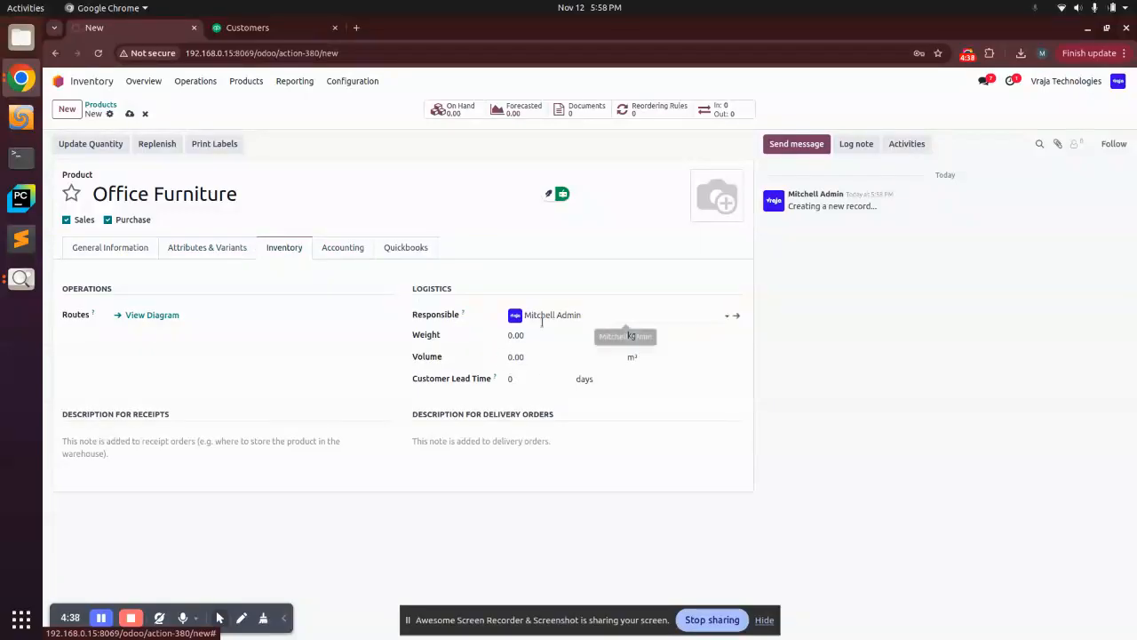
pyautogui.click(530, 356)
pyautogui.click(530, 333)
pyautogui.write('15')
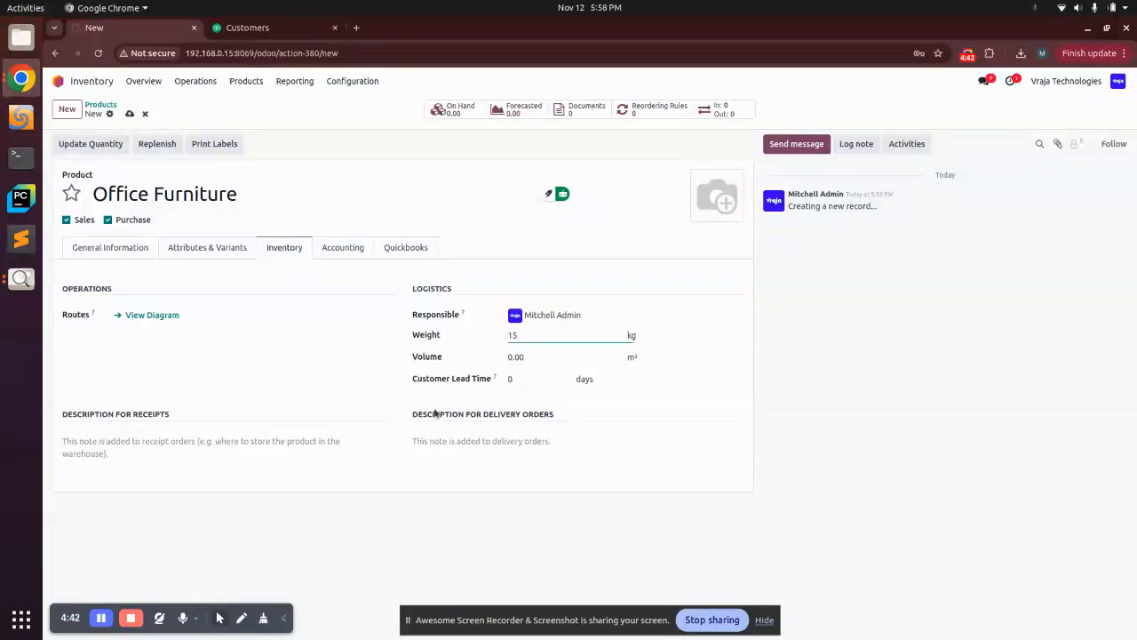
# - Browse the product's remaining tabs and save the new product
pyautogui.click(205, 254)
pyautogui.click(345, 252)
pyautogui.click(406, 247)
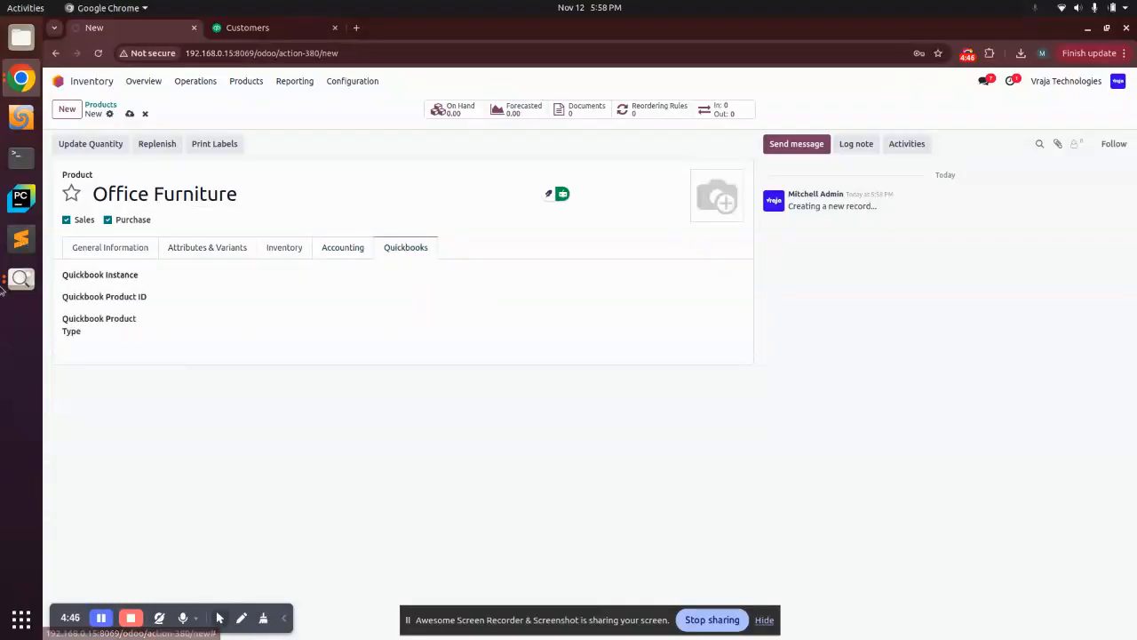
pyautogui.click(109, 250)
pyautogui.click(230, 248)
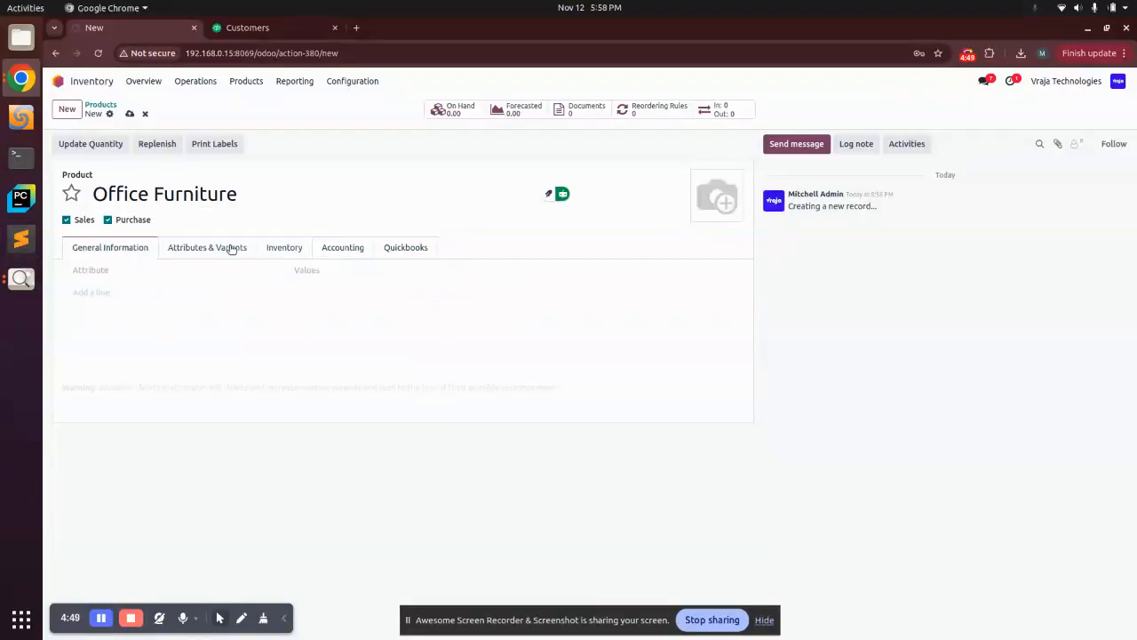
pyautogui.click(130, 114)
# - Set the product's cost to 10 and save the change
pyautogui.click(92, 258)
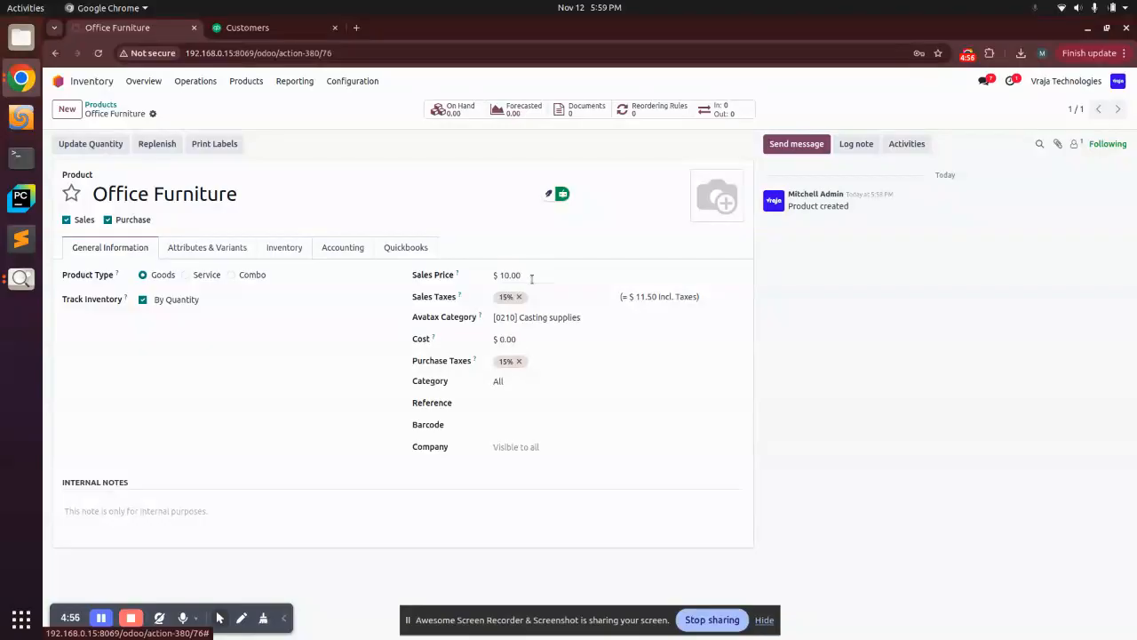
pyautogui.click(508, 336)
pyautogui.write('10')
pyautogui.click(172, 113)
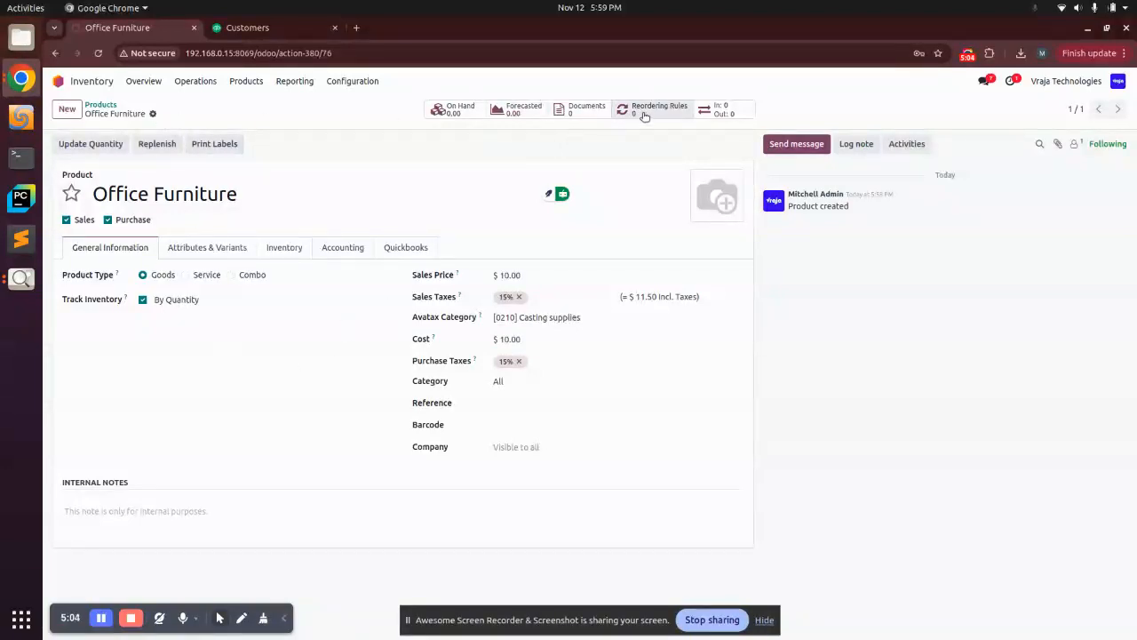
# - Update the product's quantity on hand to 100
pyautogui.click(465, 110)
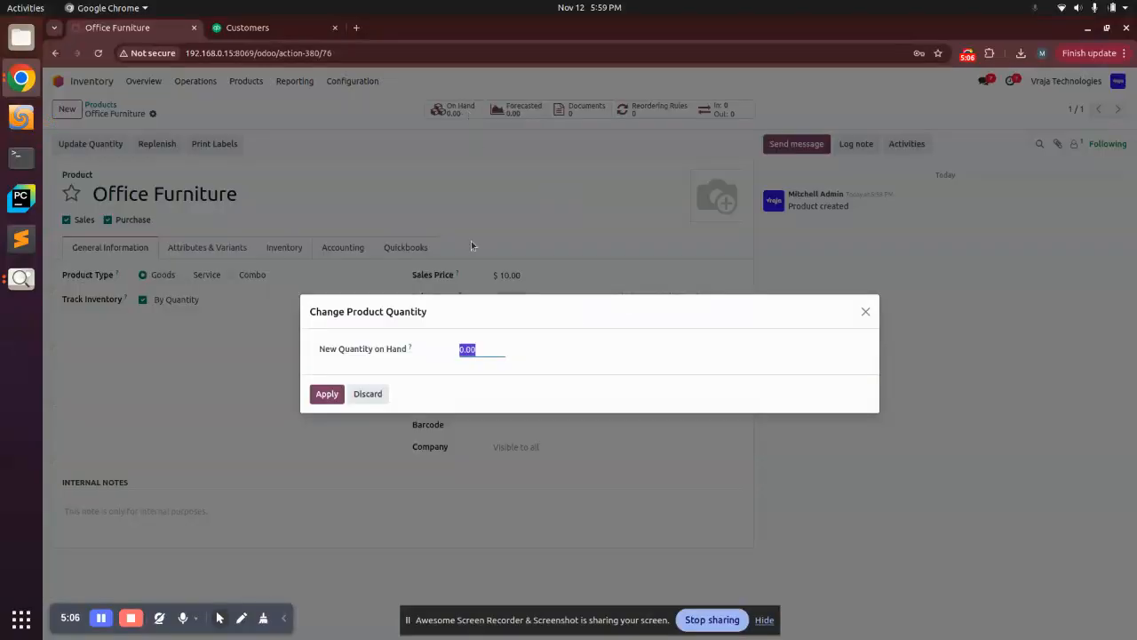
pyautogui.write('100')
pyautogui.click(326, 393)
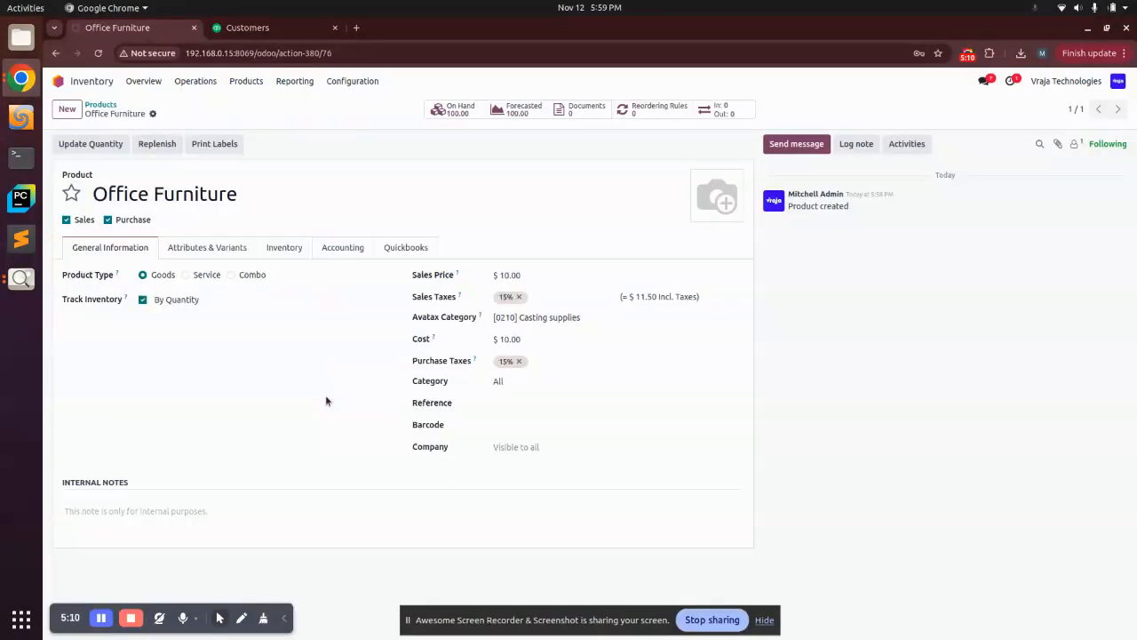
# - Export the Office Furniture product to QuickBooks
pyautogui.click(153, 114)
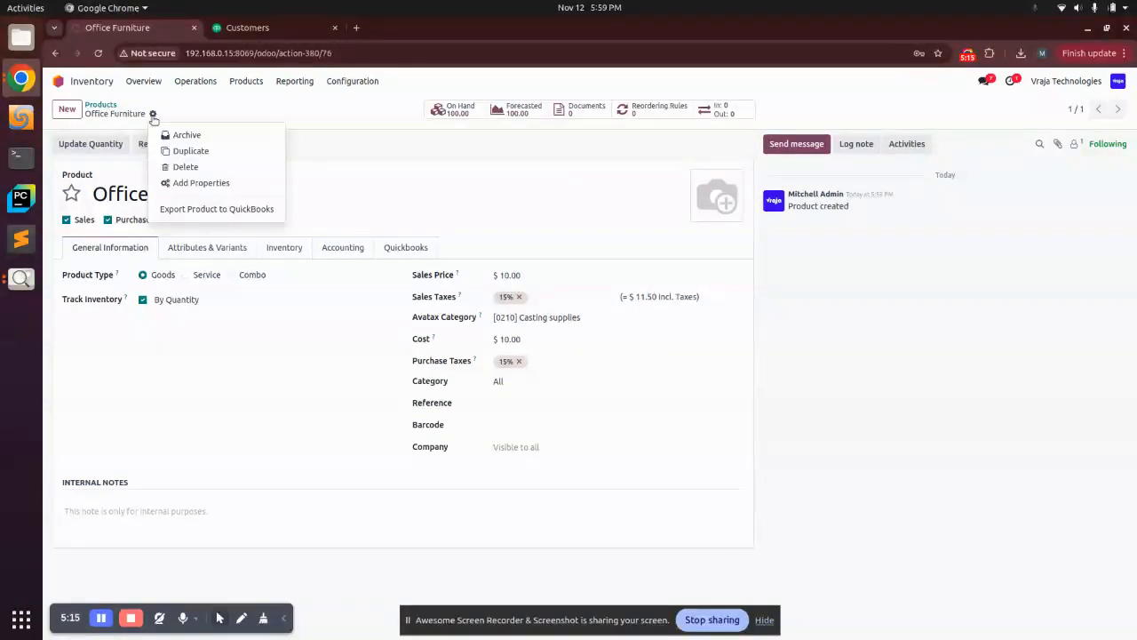
pyautogui.click(196, 207)
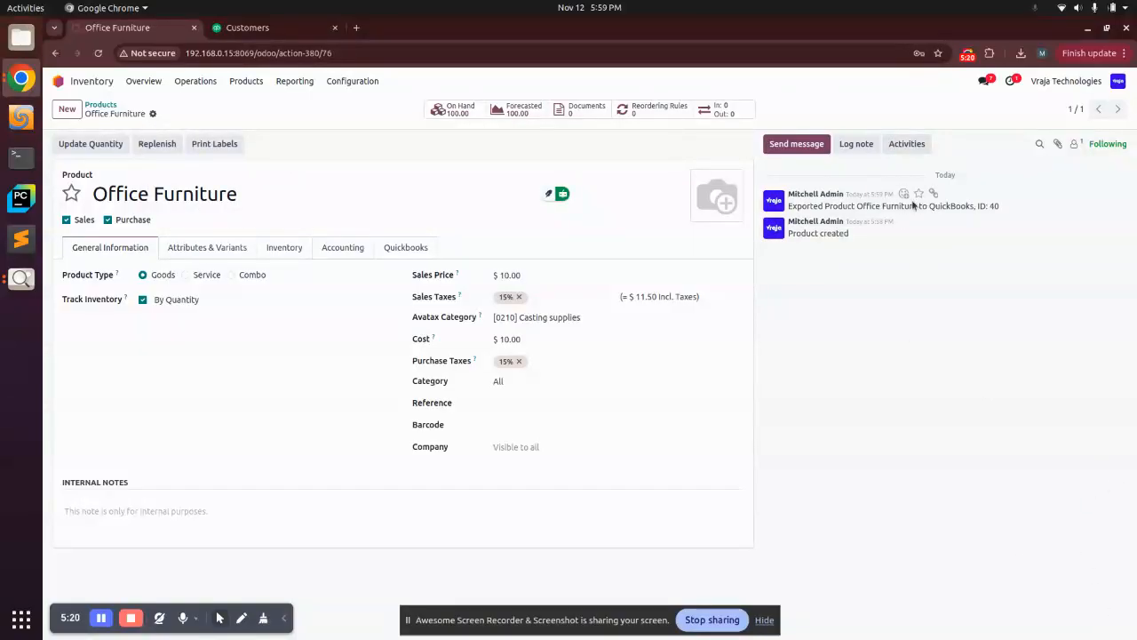
# - Review the export message in the product's chatter and open its Quickbooks tab to check the QuickBooks product ID
pyautogui.tripleClick(871, 204)
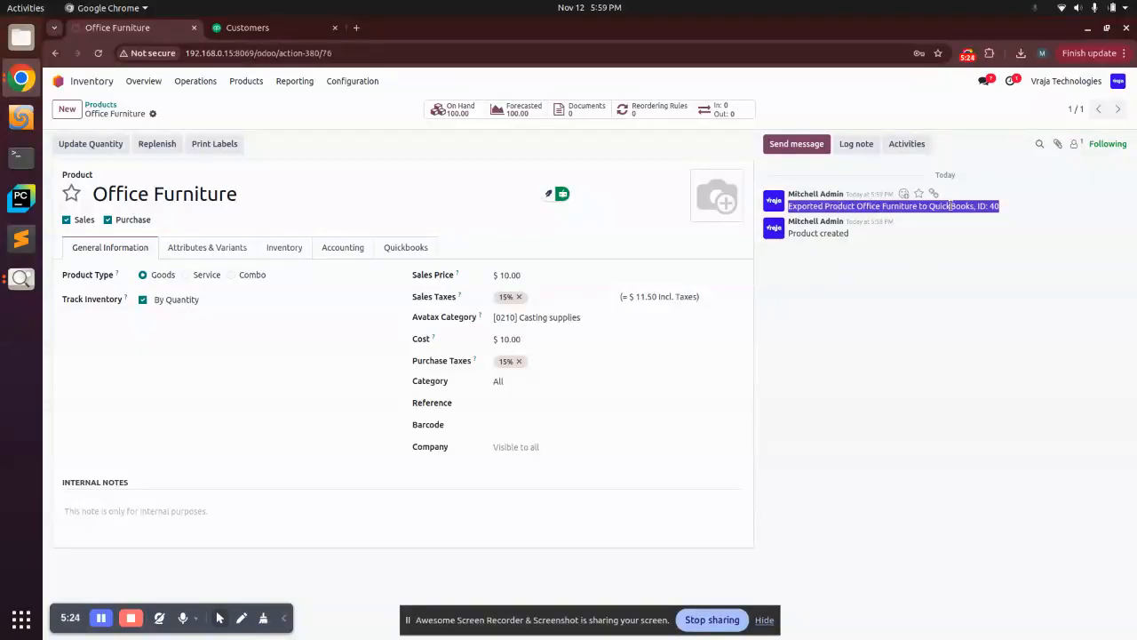
pyautogui.click(406, 245)
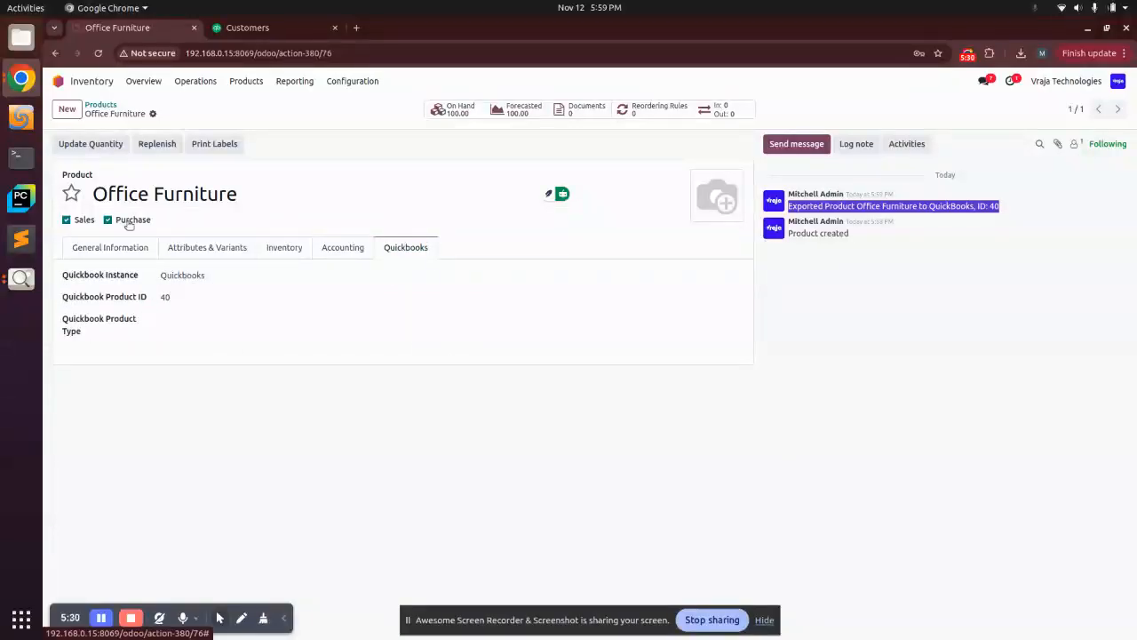
# - Switch to QuickBooks, open the Products and Services list and search it for office to check the exported product
pyautogui.click(227, 30)
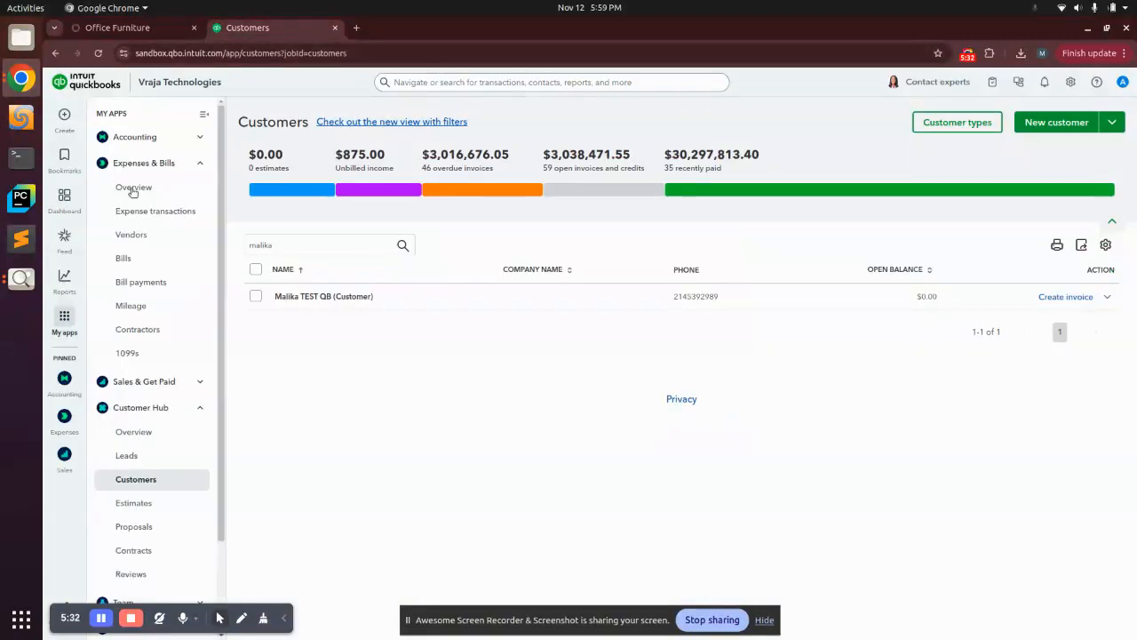
pyautogui.click(142, 408)
pyautogui.click(138, 383)
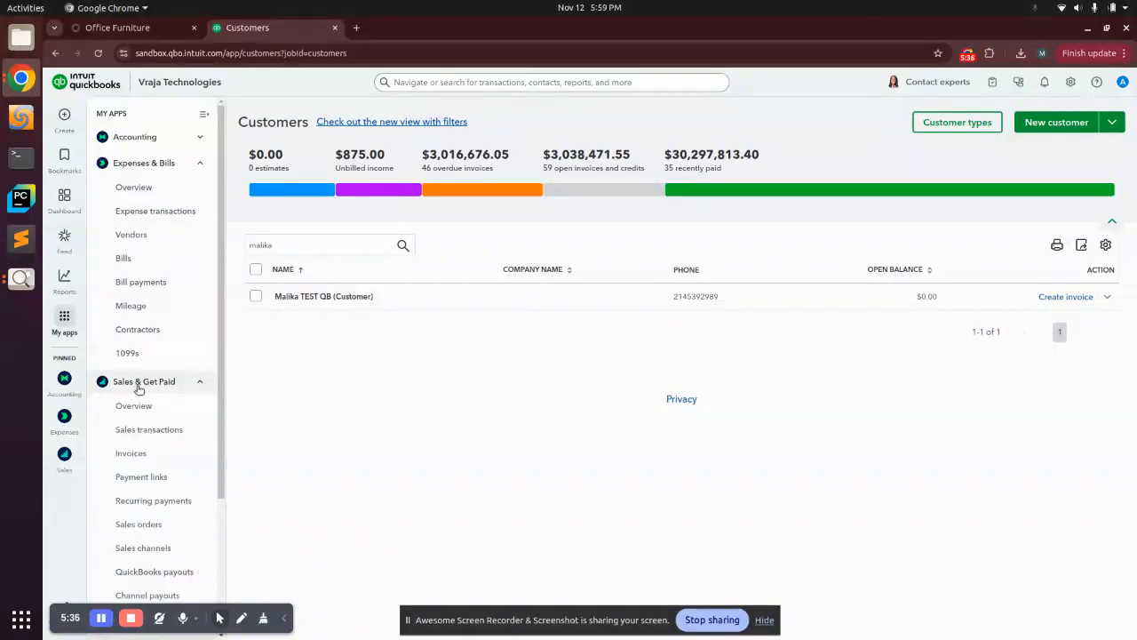
pyautogui.click(139, 383)
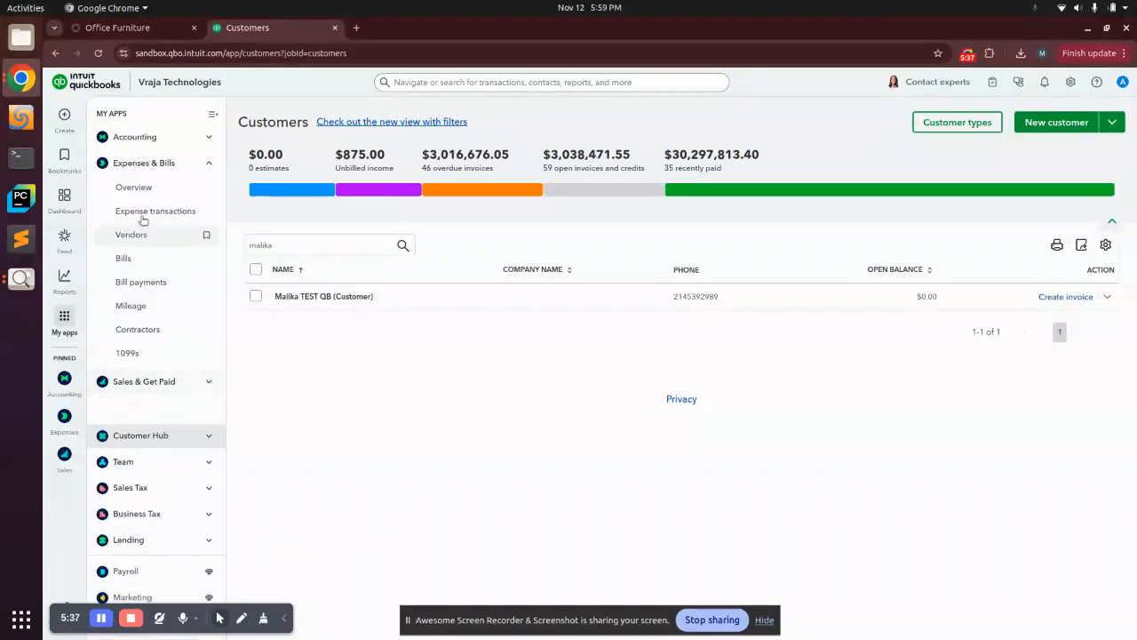
pyautogui.click(142, 164)
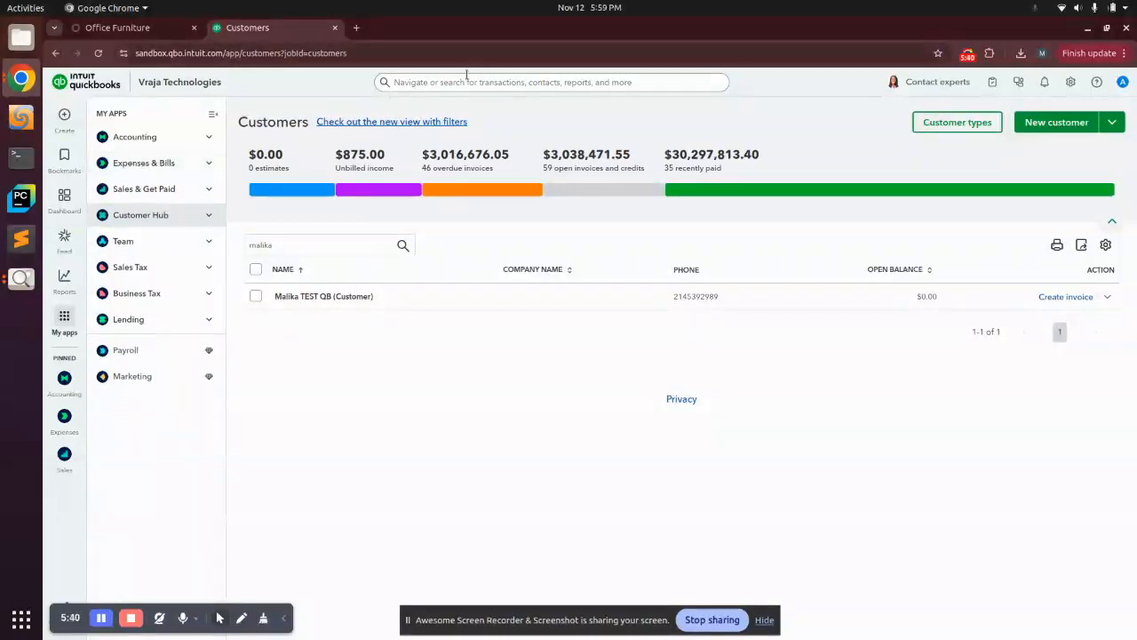
pyautogui.click(471, 79)
pyautogui.write('prod')
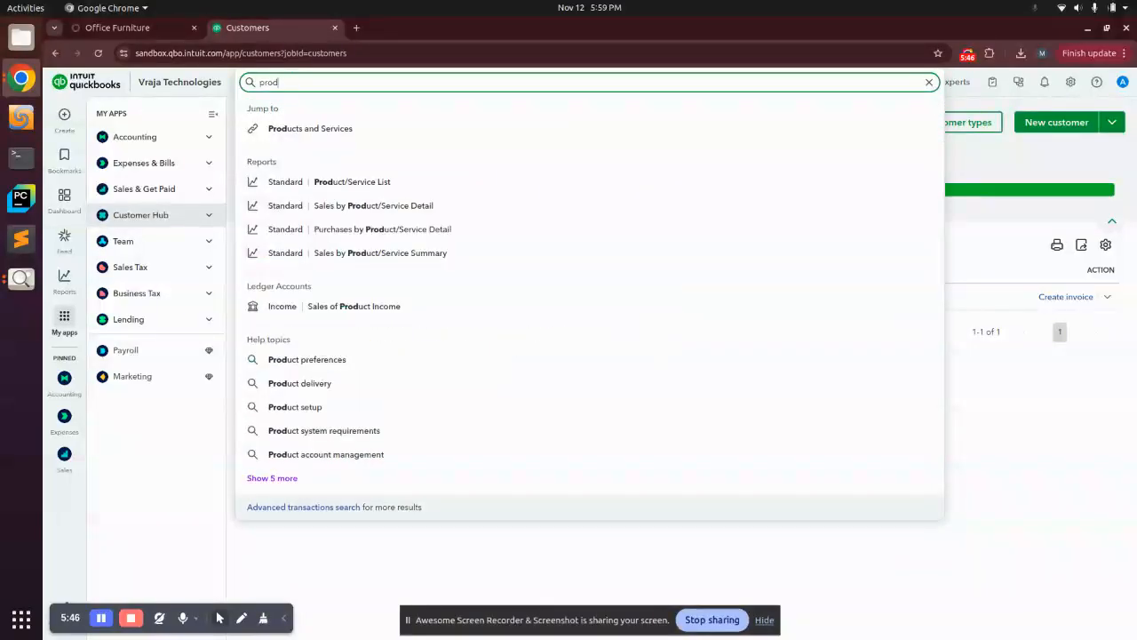
pyautogui.click(356, 134)
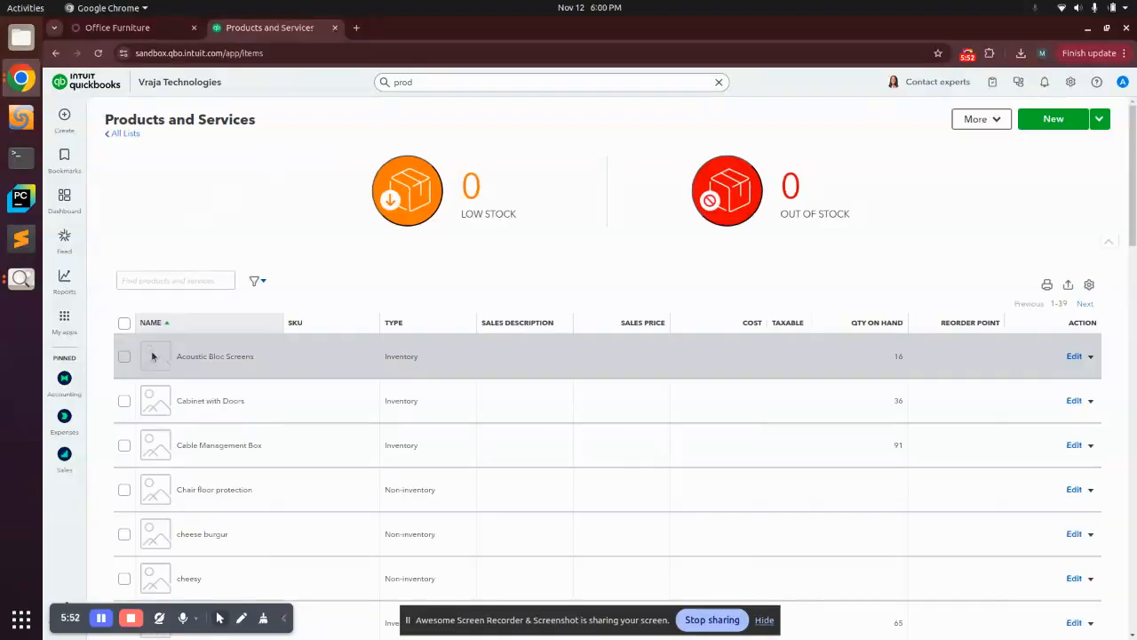
pyautogui.click(165, 284)
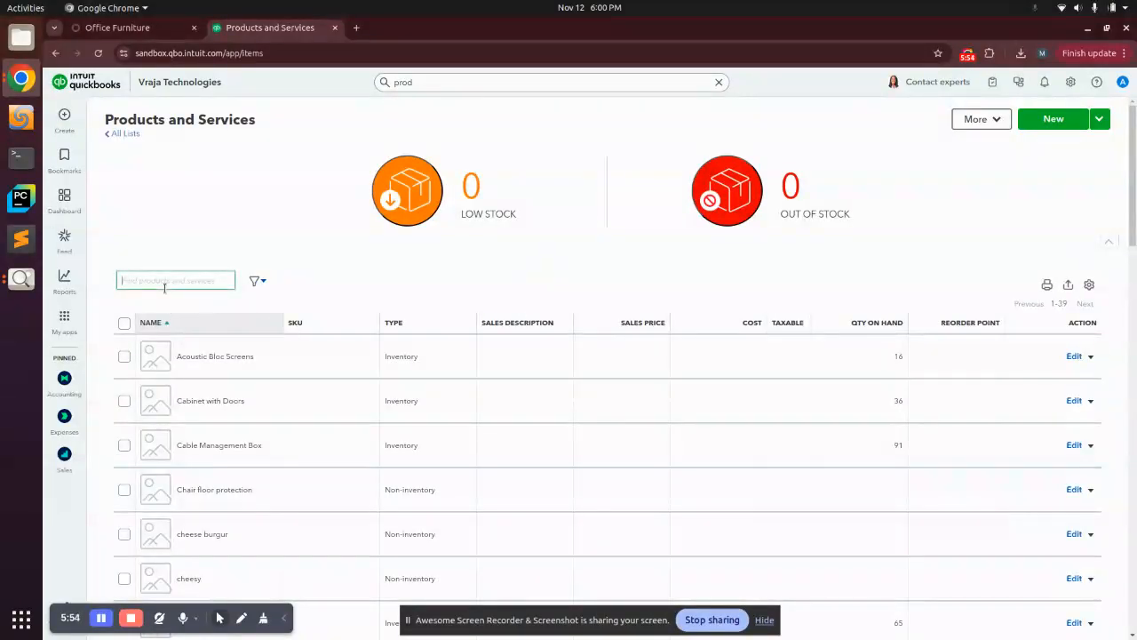
pyautogui.write('office')
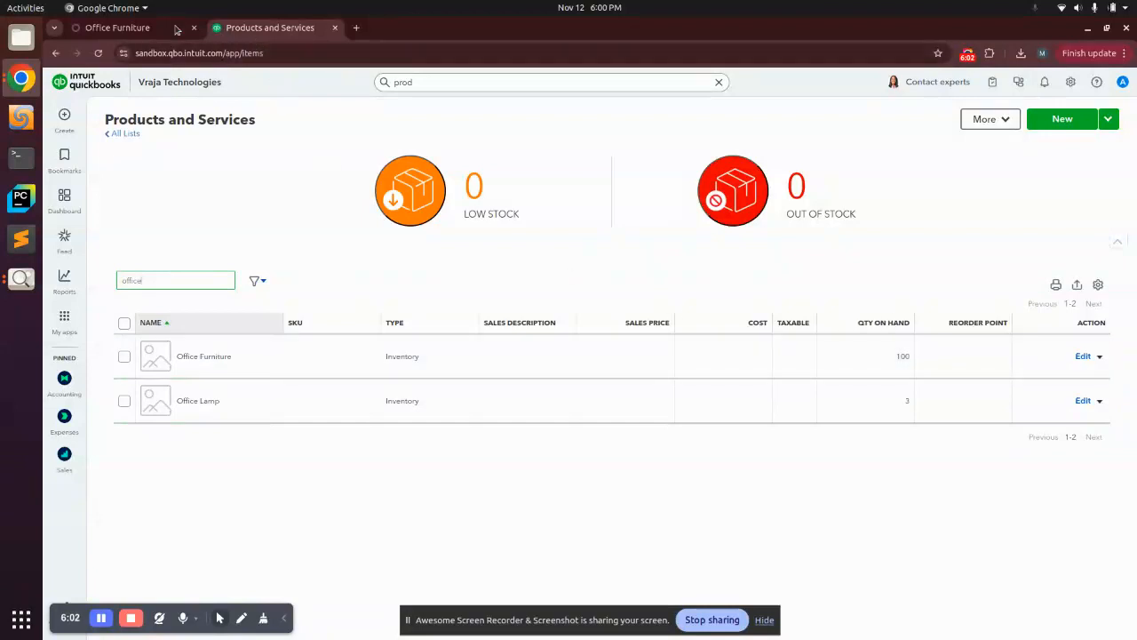
# - Compare the Odoo product record with the QuickBooks product list by switching between both browser tabs
pyautogui.click(125, 27)
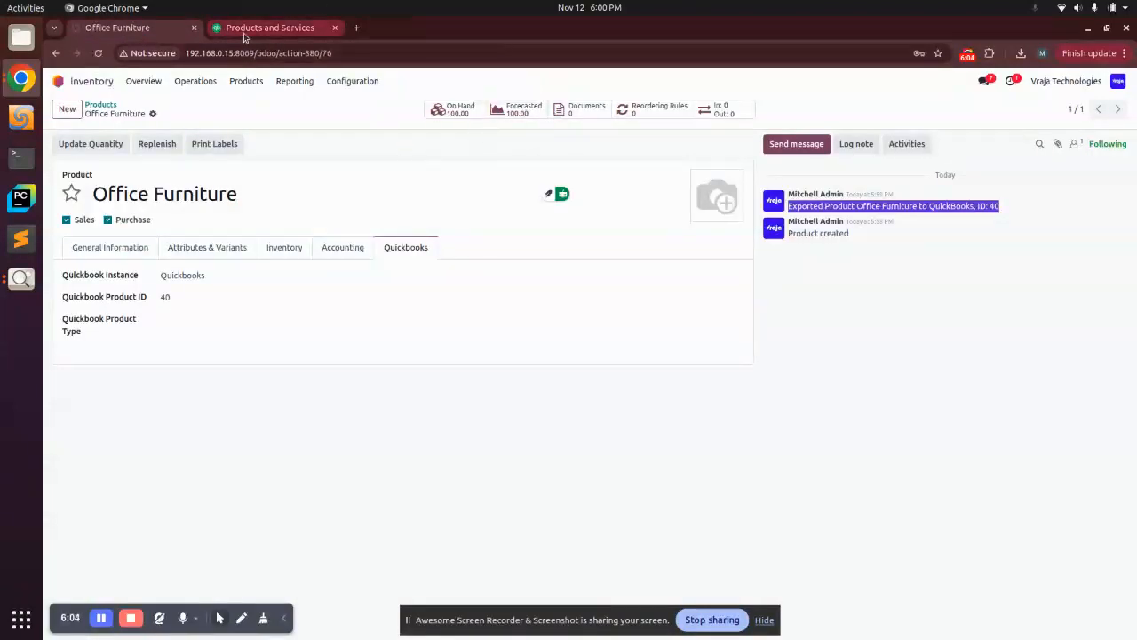
pyautogui.click(284, 28)
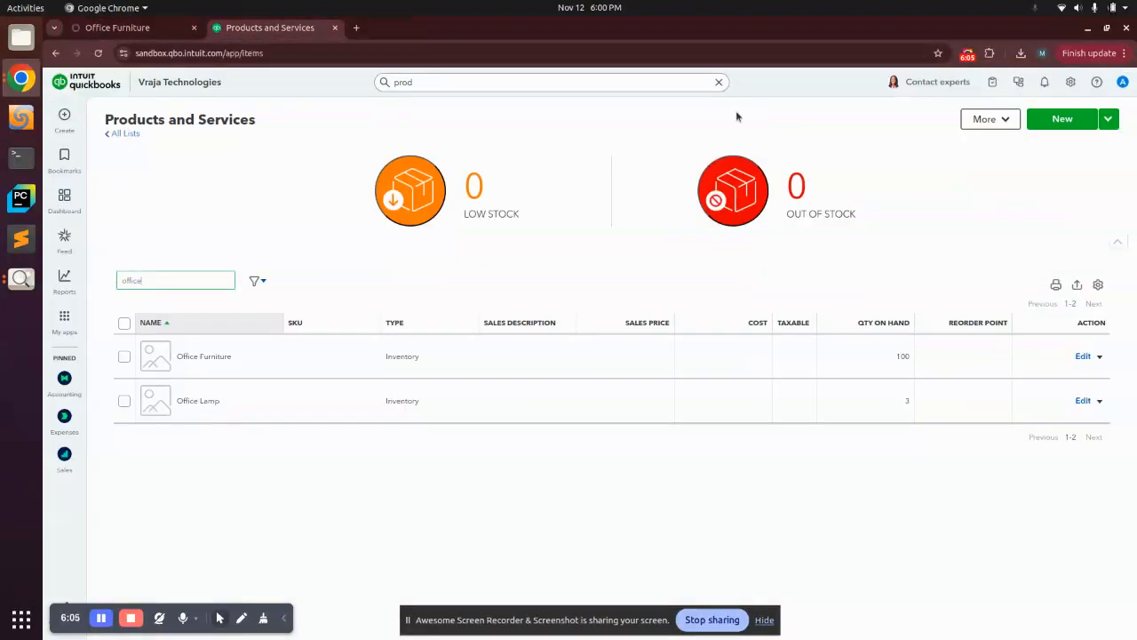
pyautogui.click(127, 34)
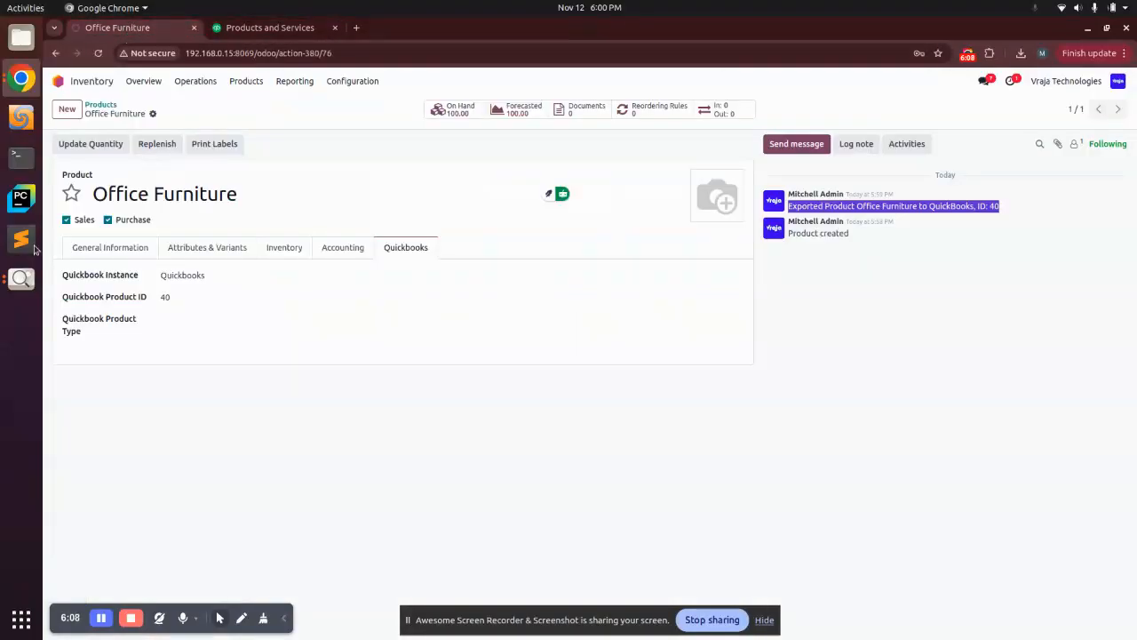
pyautogui.click(22, 281)
pyautogui.click(21, 281)
pyautogui.click(114, 235)
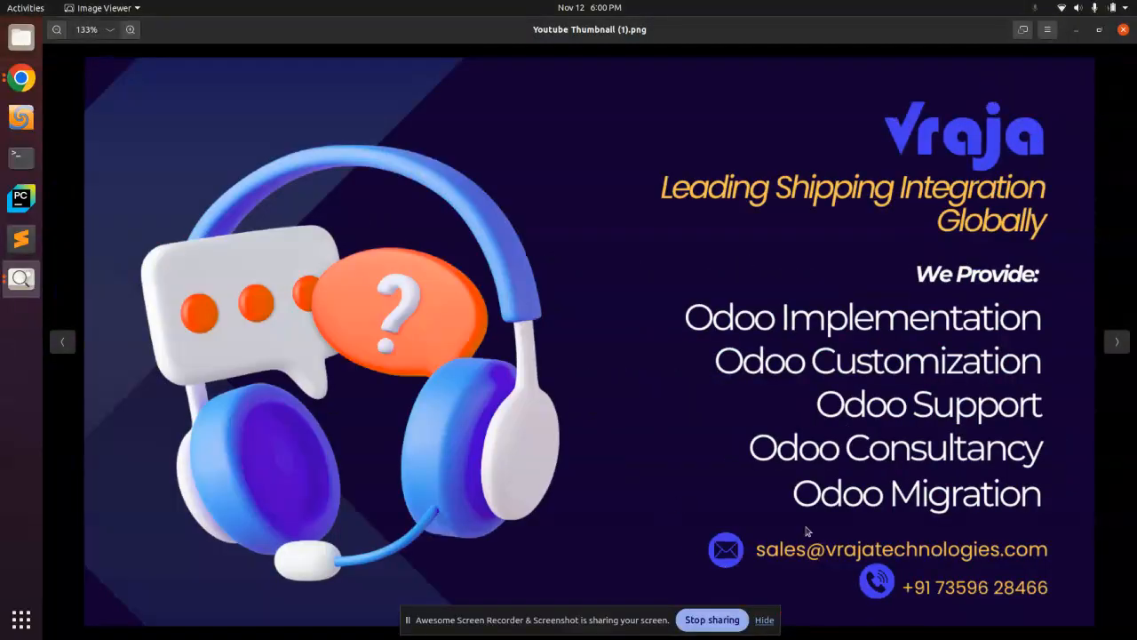